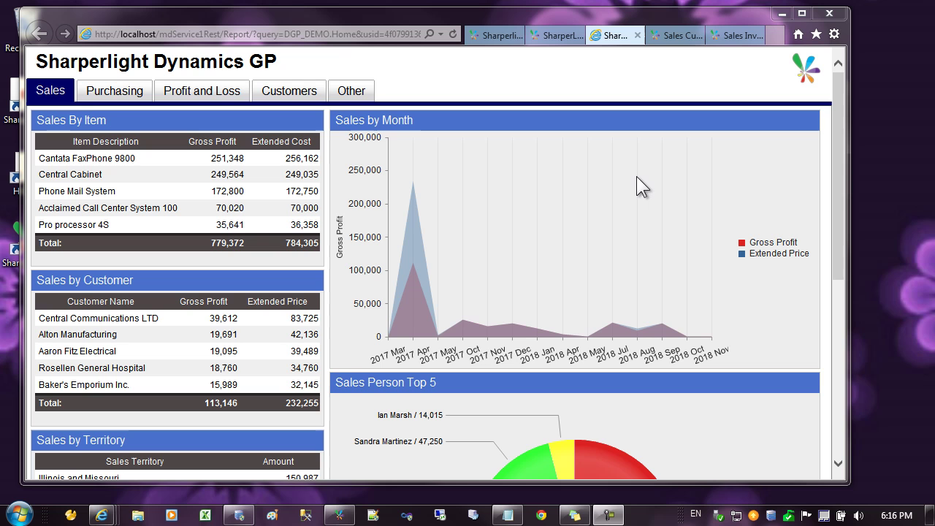
Open the Sales Invoices by Period chart, hiding then restoring the Accum and Last Accum series
left_click(722, 34)
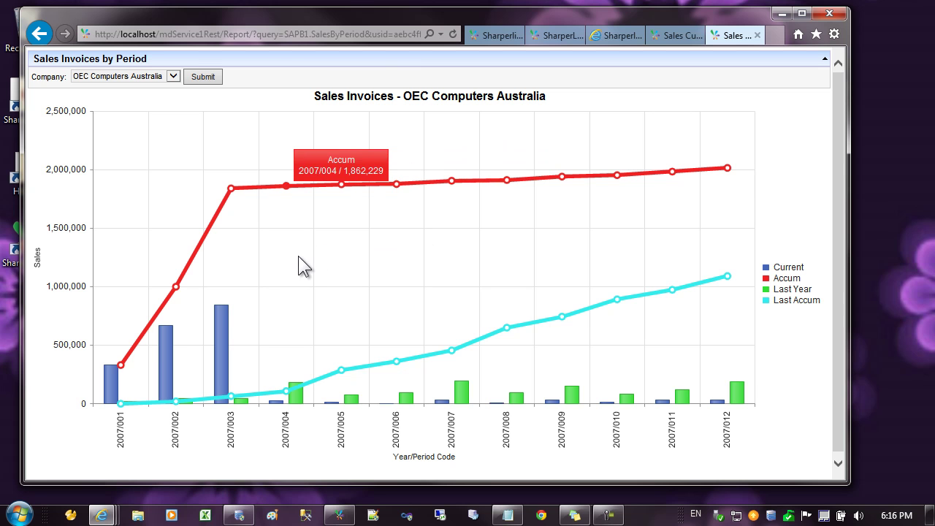
left_click(767, 279)
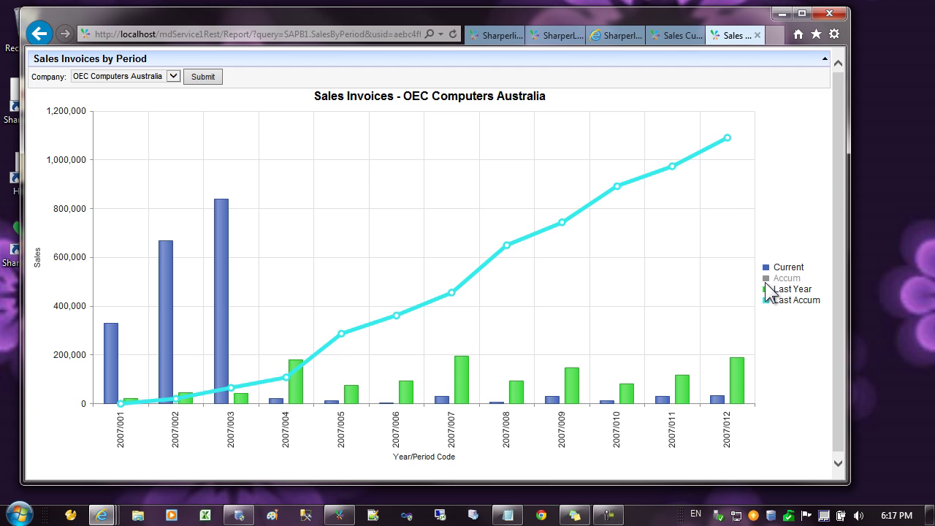
left_click(767, 299)
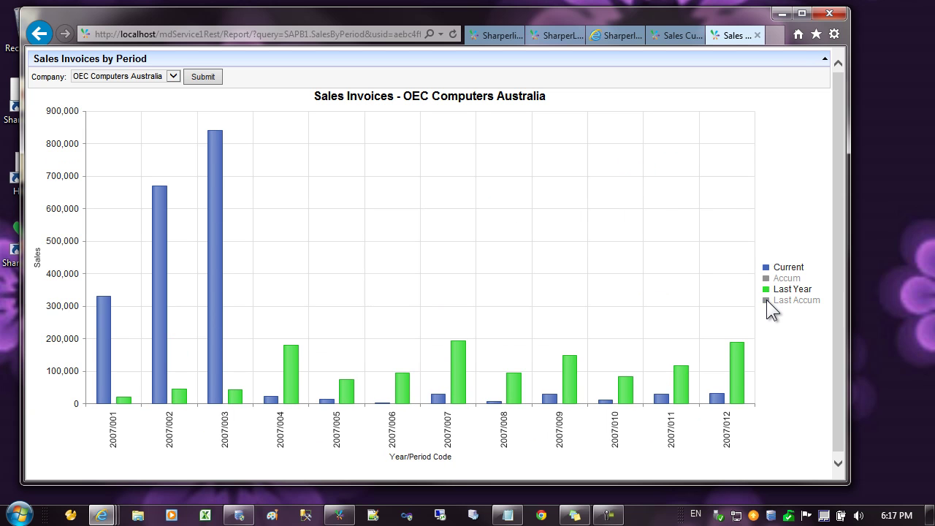
left_click(766, 300)
left_click(766, 278)
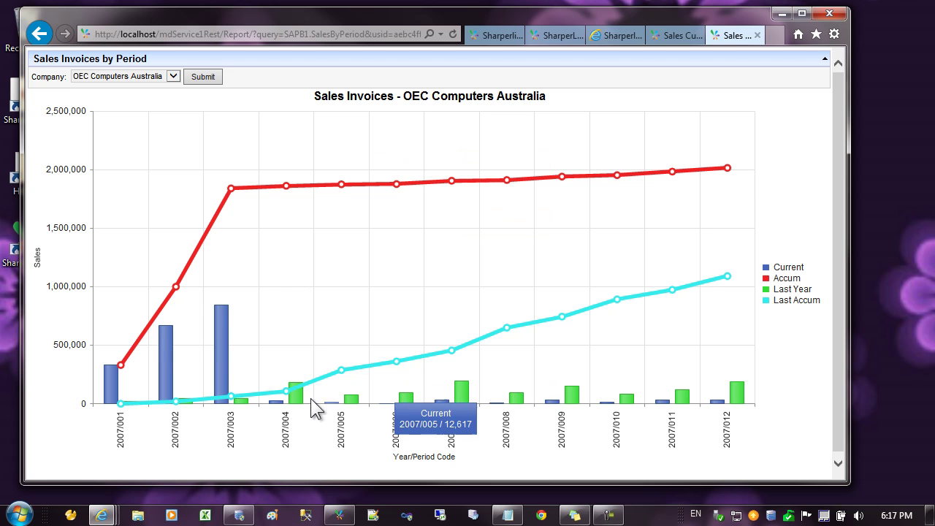
left_click(61, 286)
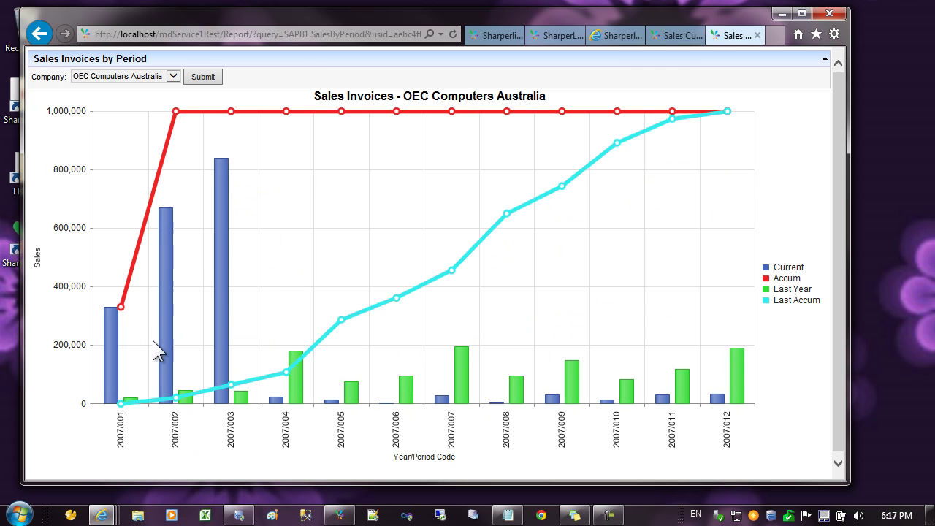
left_click(70, 345)
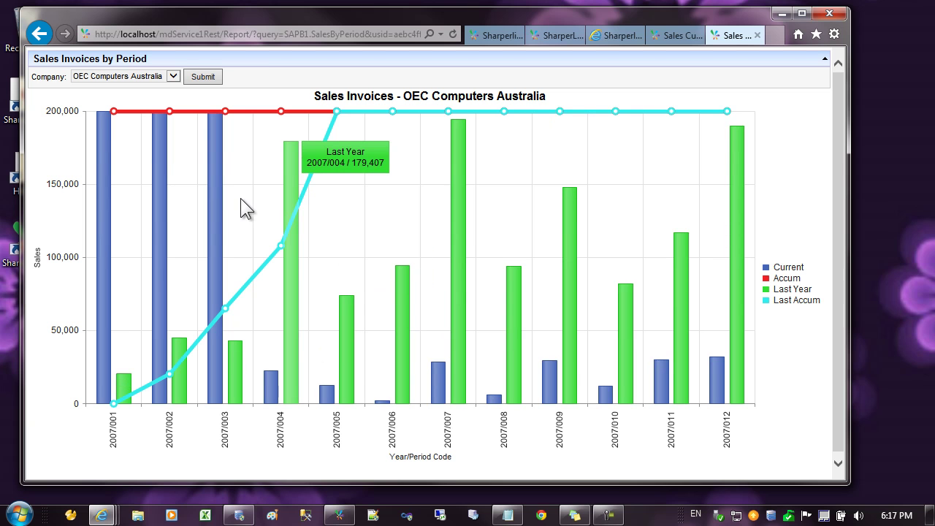
left_click(79, 403)
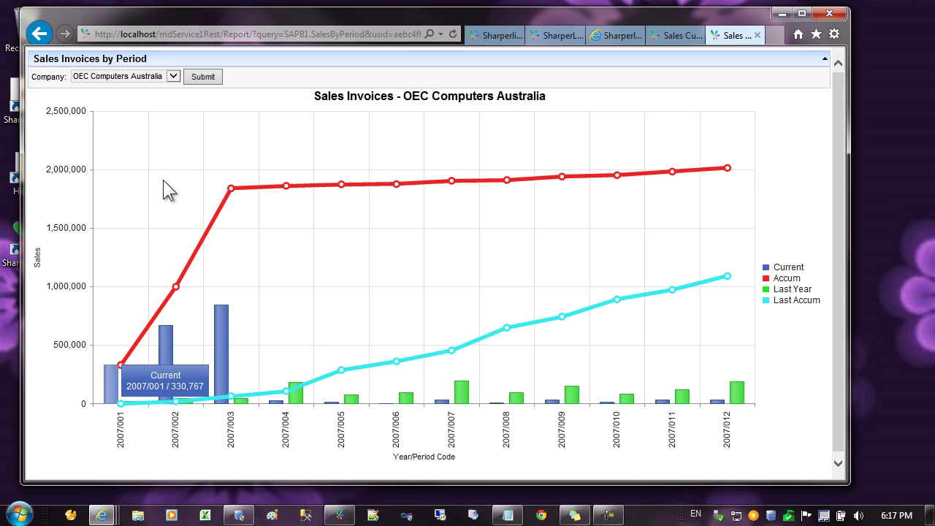
right_click(158, 182)
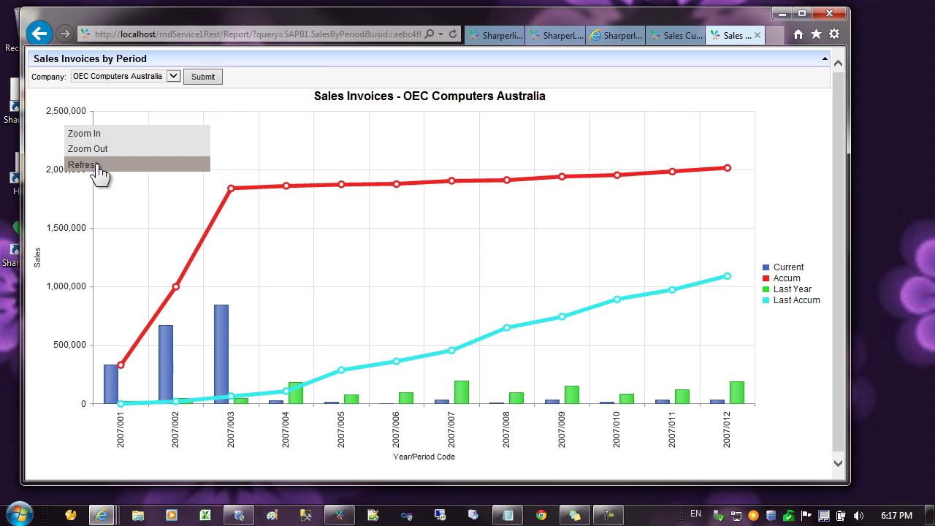
left_click(135, 233)
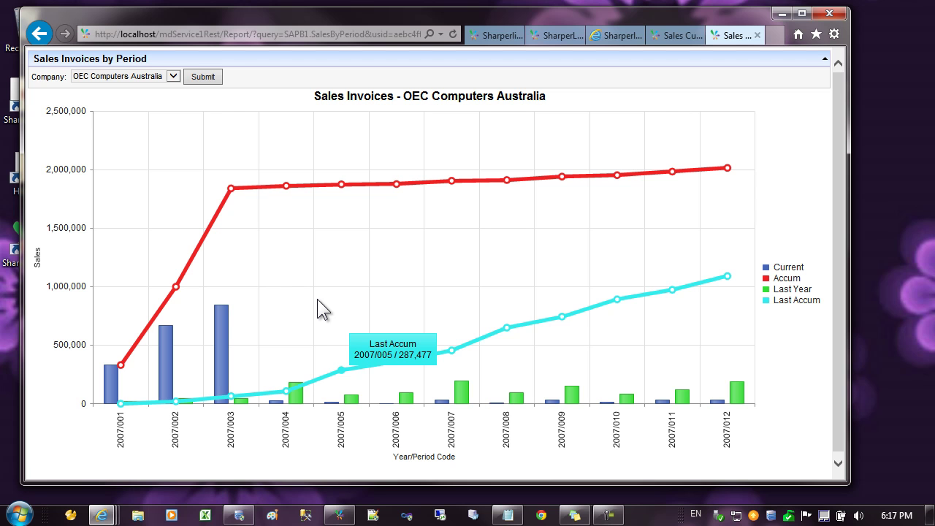
right_click(180, 260)
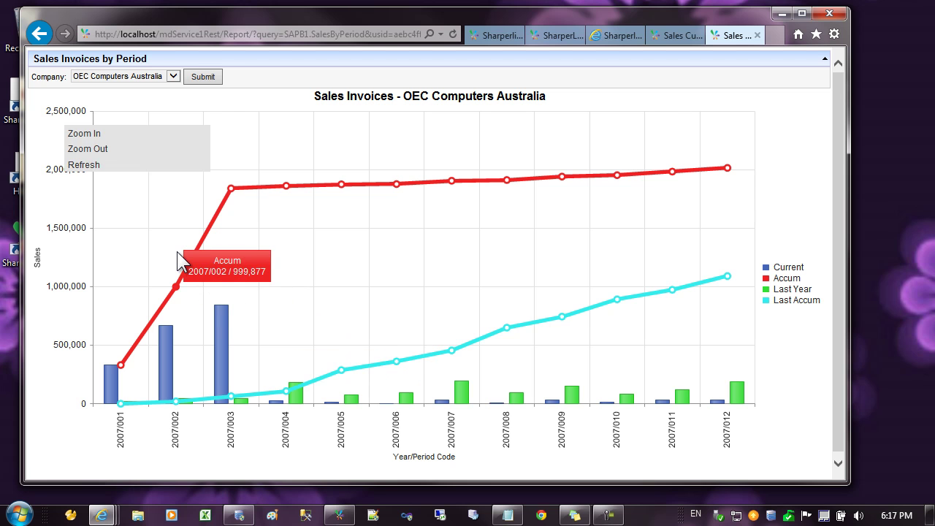
left_click(104, 133)
left_click_drag(313, 258, 529, 286)
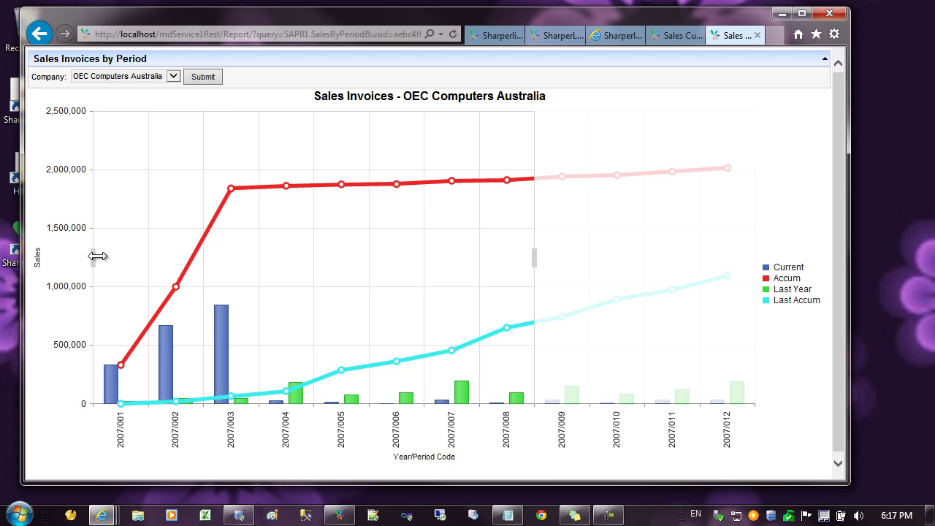
left_click_drag(161, 263, 396, 275)
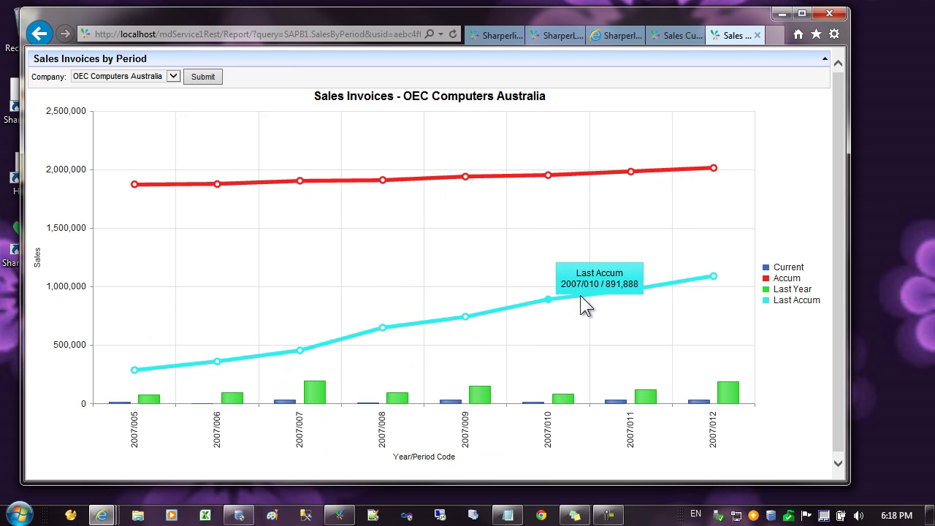
right_click(281, 227)
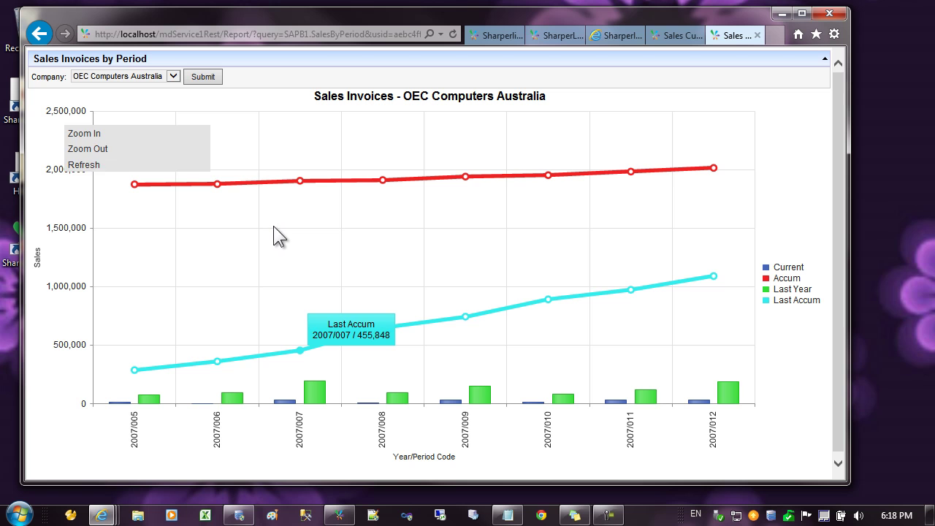
left_click(129, 152)
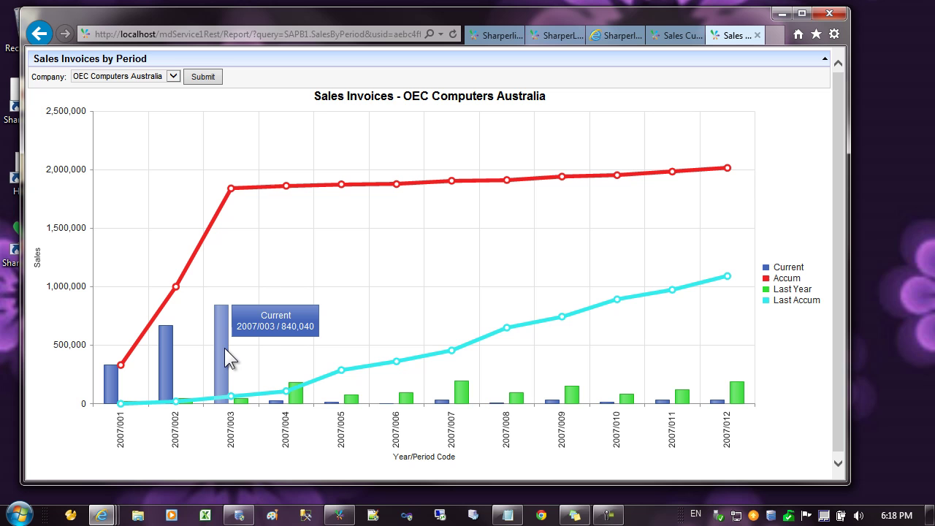
left_click(220, 337)
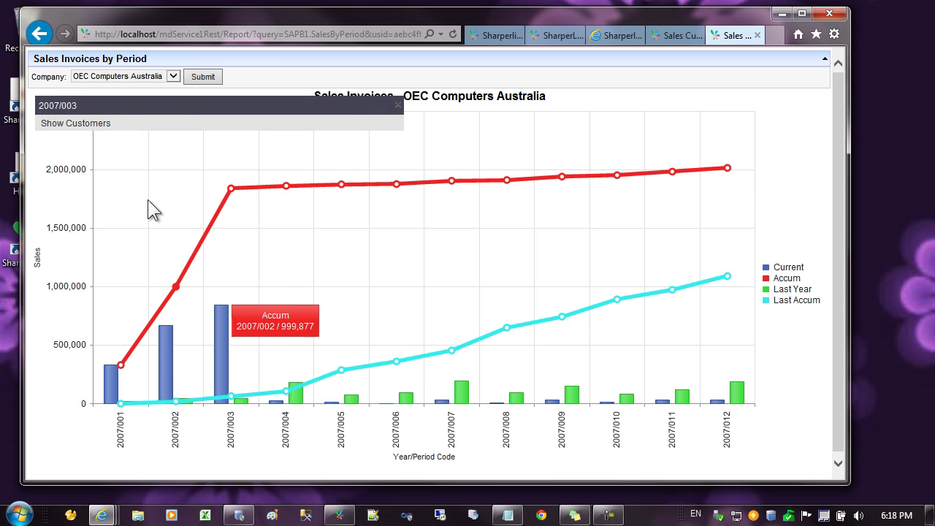
left_click(98, 130)
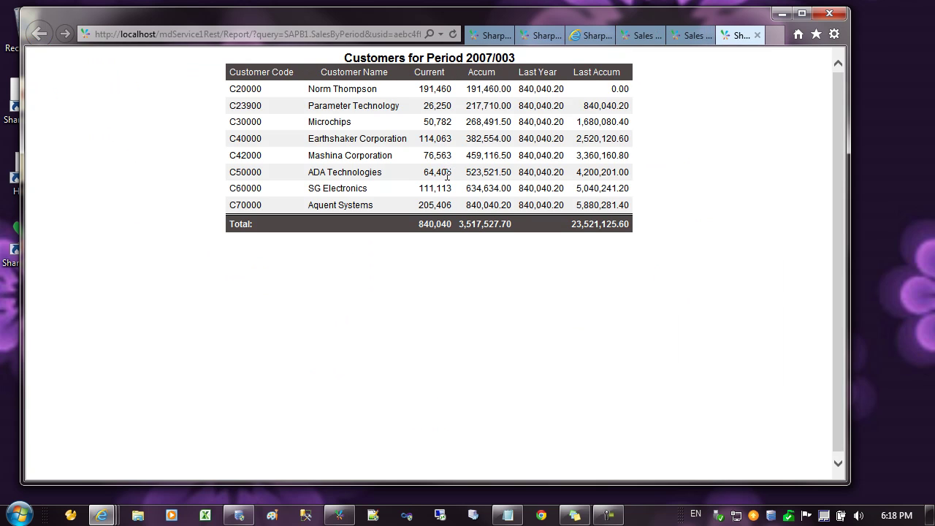
left_click(758, 35)
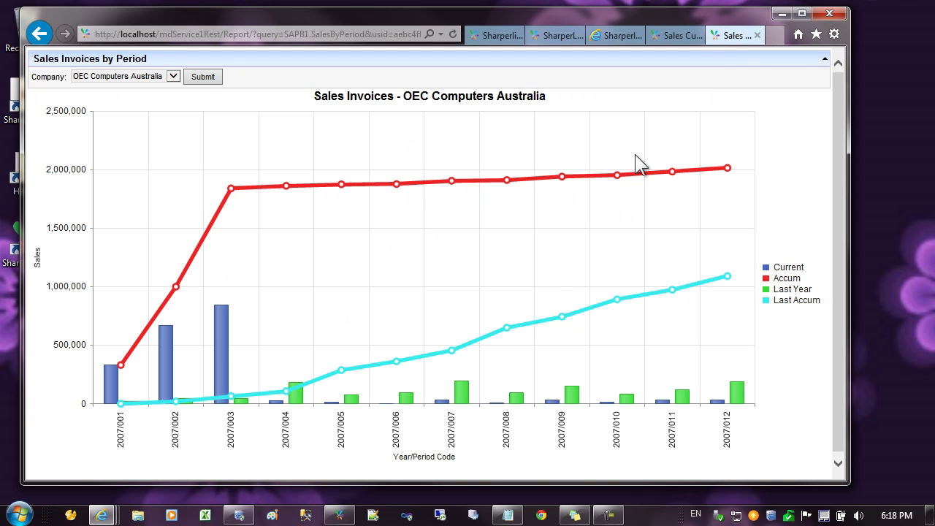
left_click(514, 404)
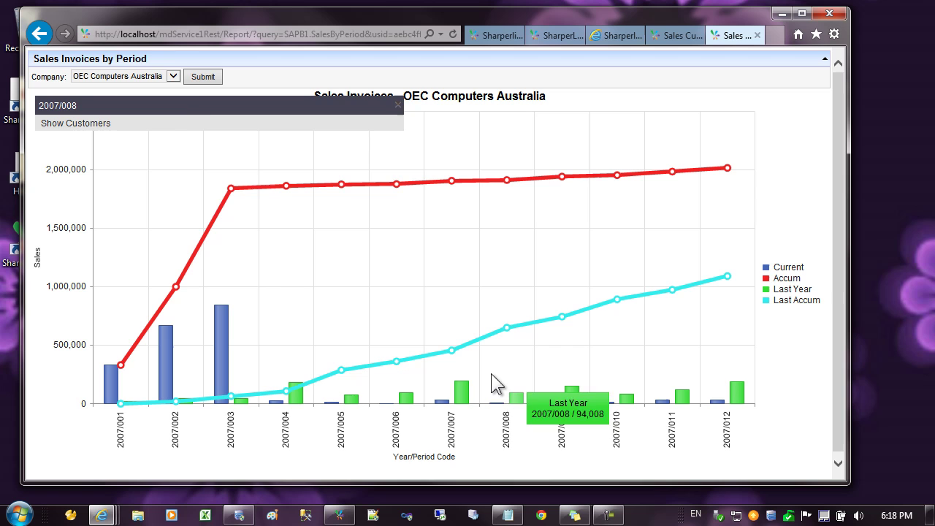
left_click(188, 123)
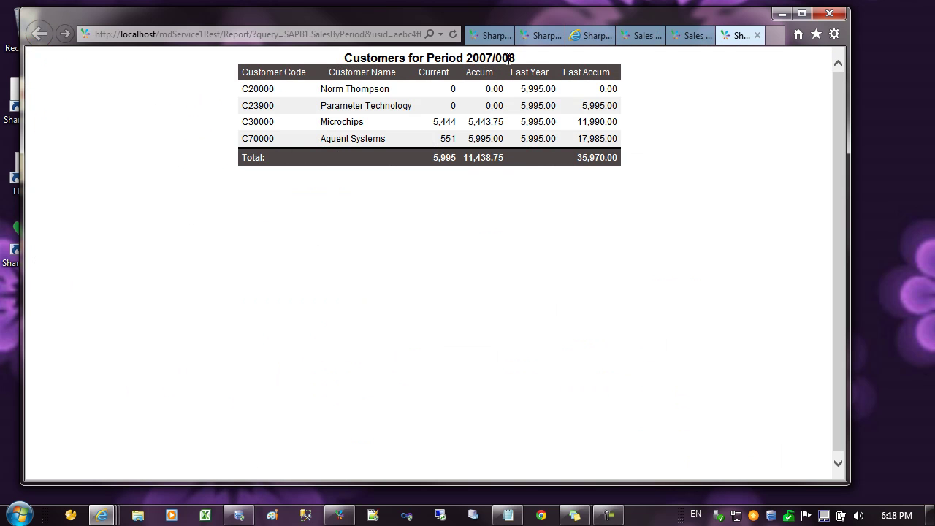
left_click(757, 35)
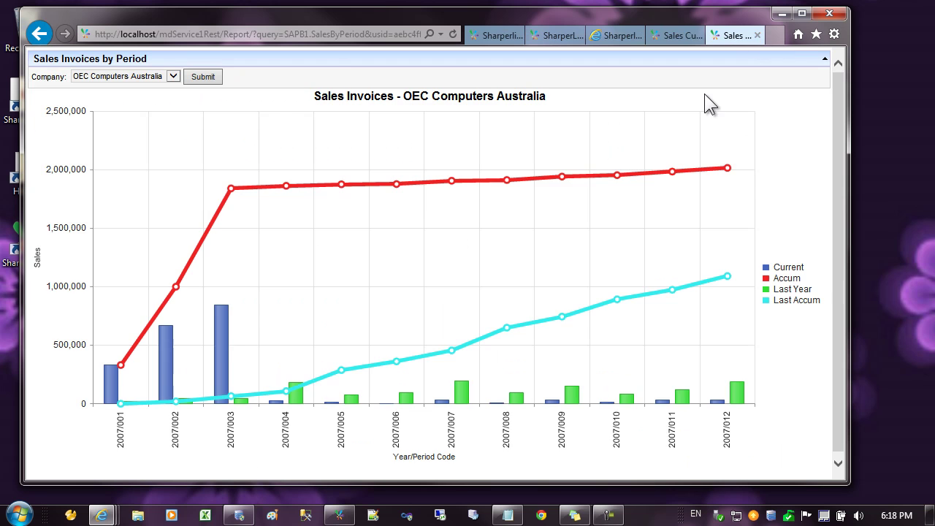
Switch to the Sales Customers Top pie chart and resubmit it for the top 5 customers
key("ctrl+shift+Tab")
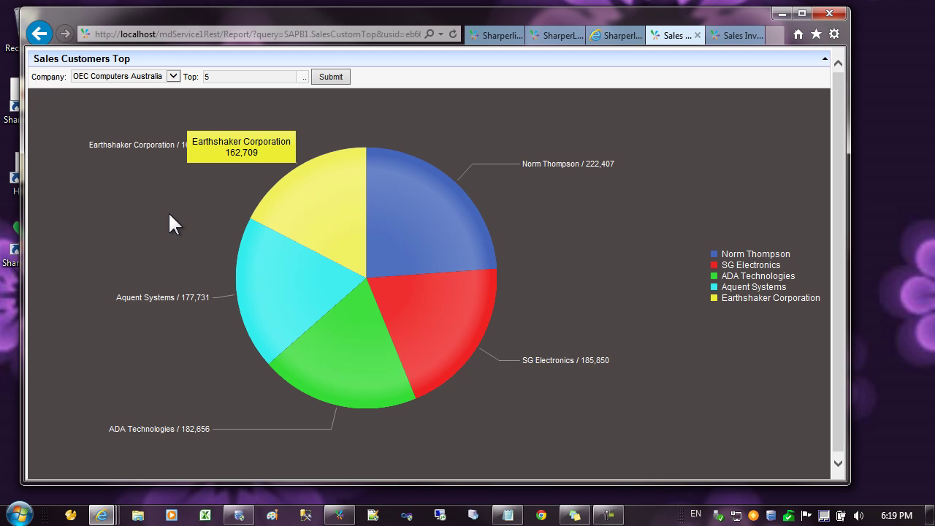
left_click(228, 76)
left_click(326, 79)
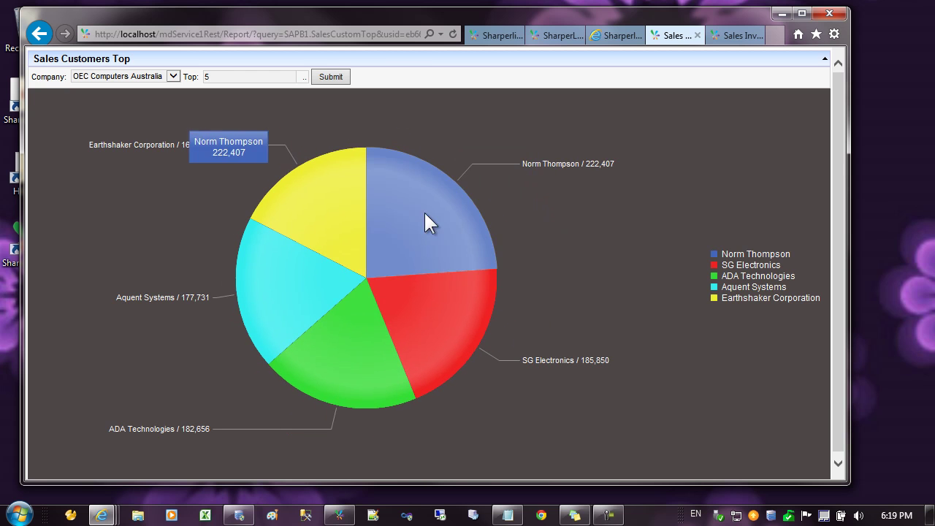
Create a new Publisher query in group SAPB1 titled 'Customess By Sales'
key("alt+Tab")
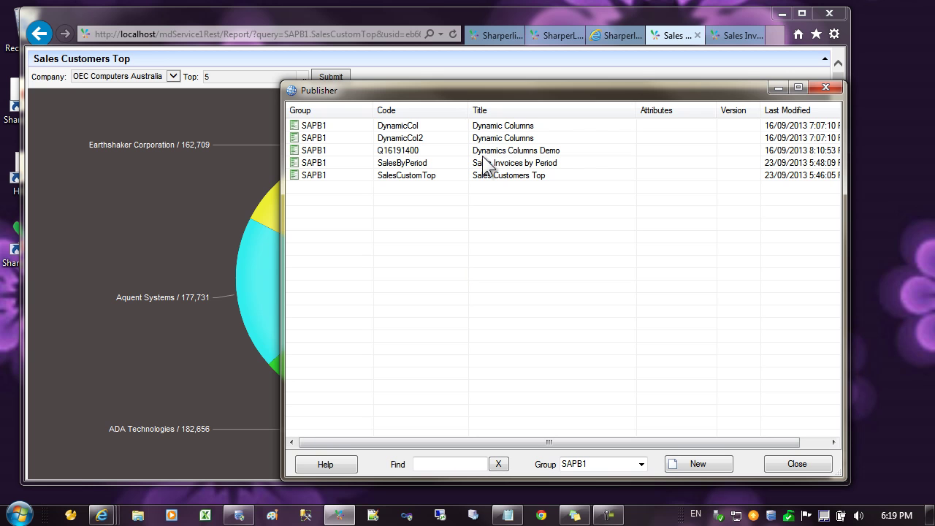
left_click(699, 464)
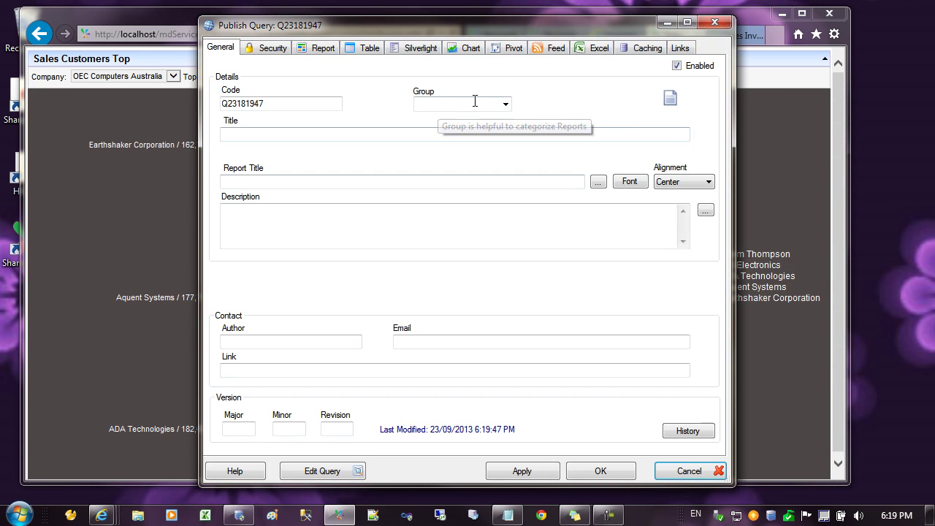
left_click(506, 106)
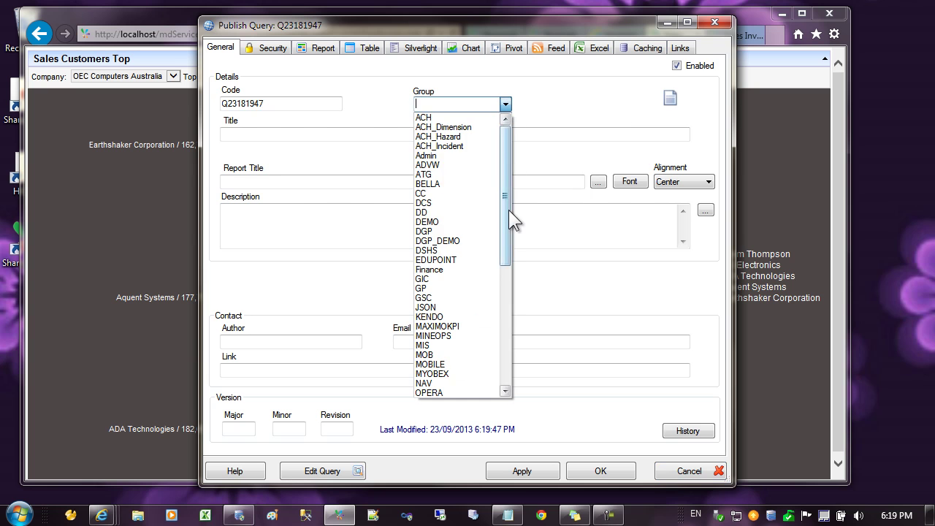
scroll(508, 210, "down", 3)
left_click(442, 201)
key("Tab")
type("Cus")
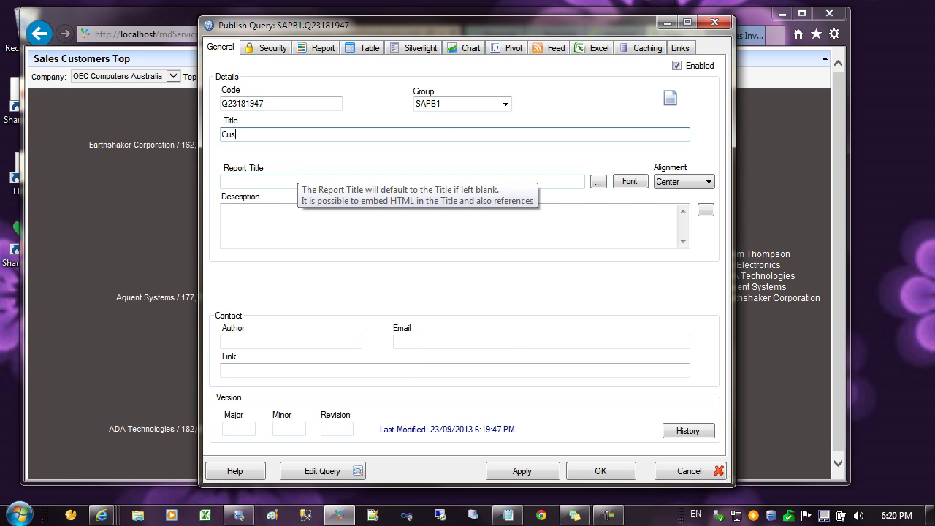
type("tomess By Sales")
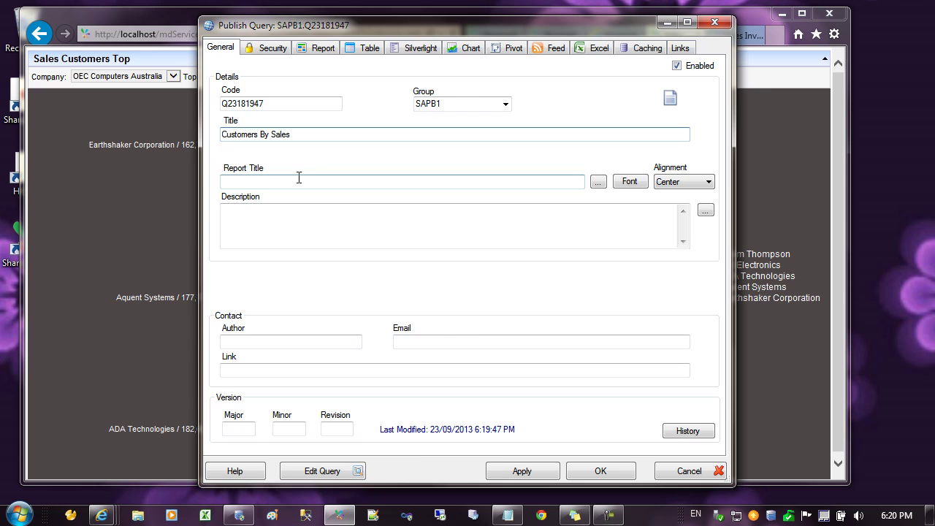
Open the query definition and set its product to SAP Business One
left_click(356, 465)
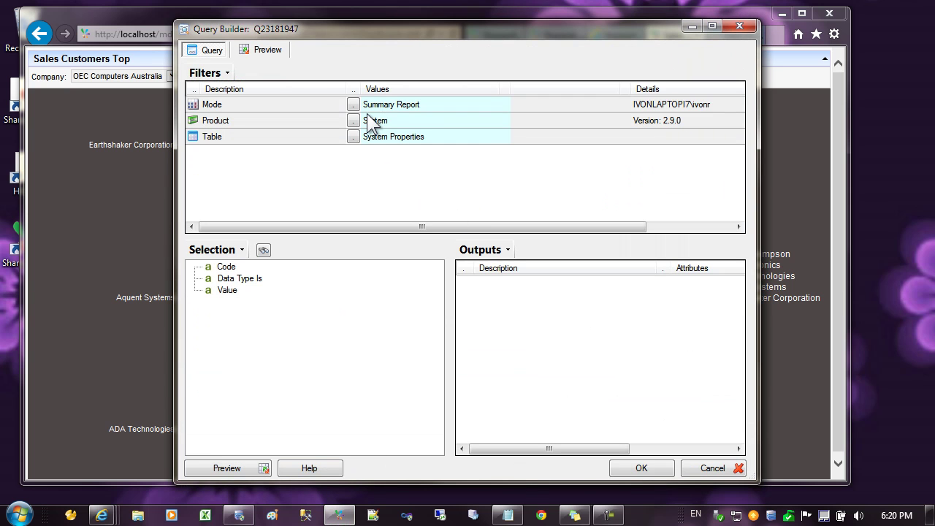
left_click(380, 105)
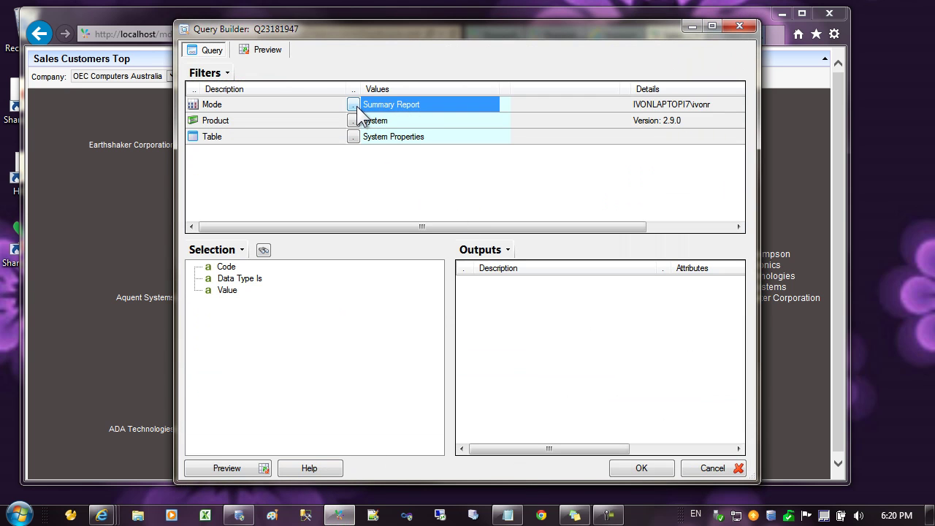
left_click(353, 121)
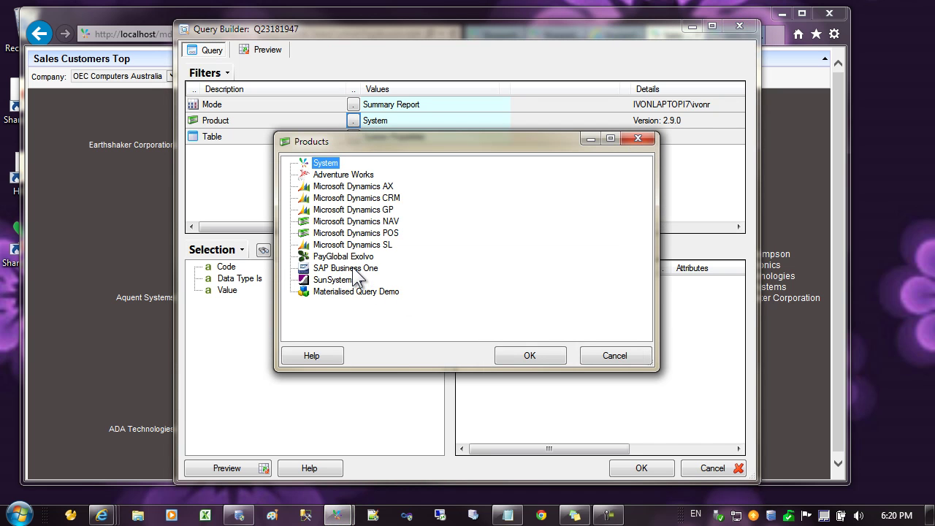
left_click(355, 270)
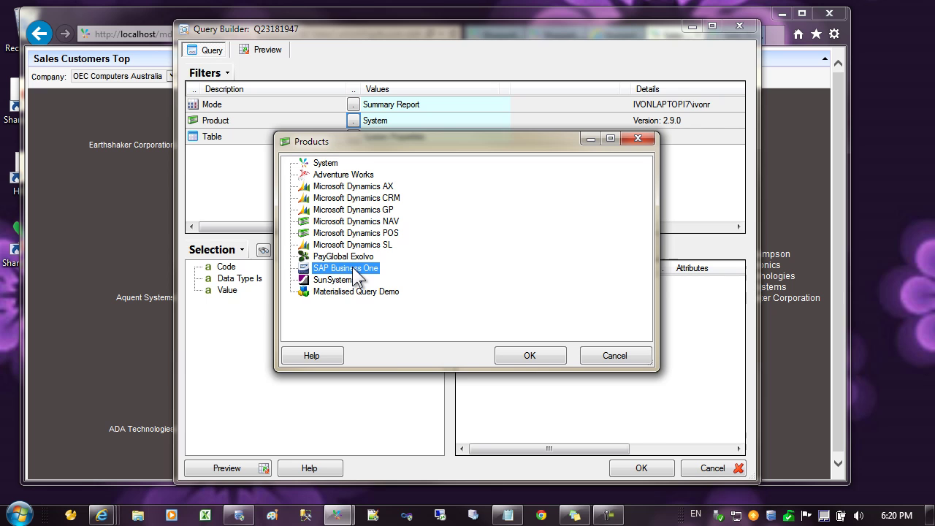
double_click(355, 271)
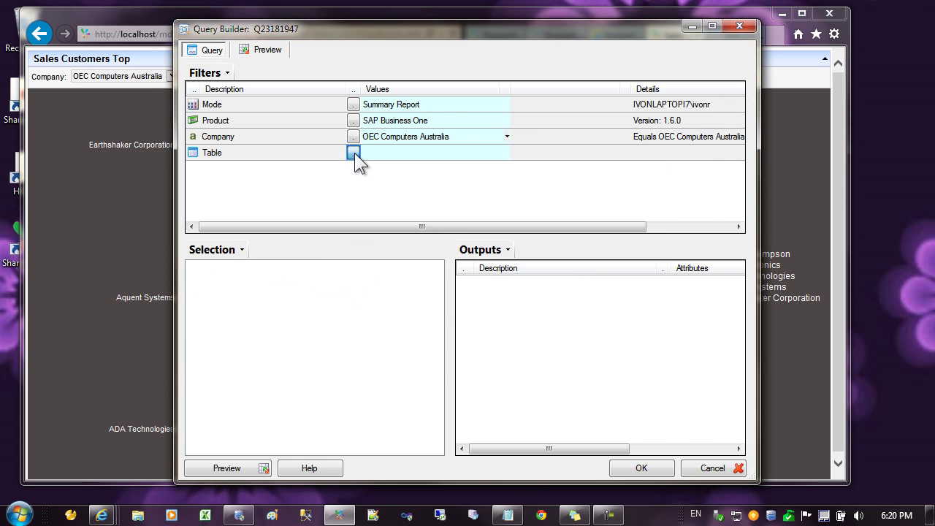
Set the query table to Sales - A/R
left_click(354, 153)
left_click(301, 144)
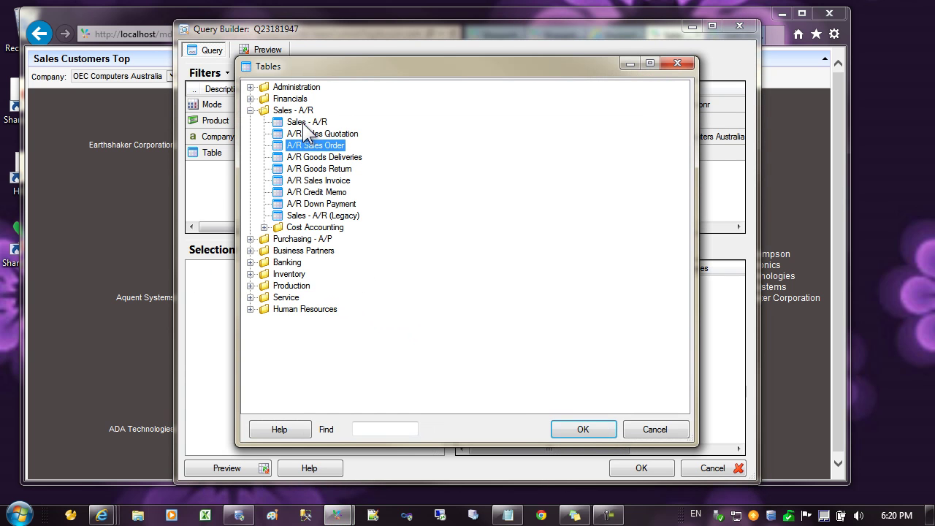
left_click(303, 122)
double_click(302, 123)
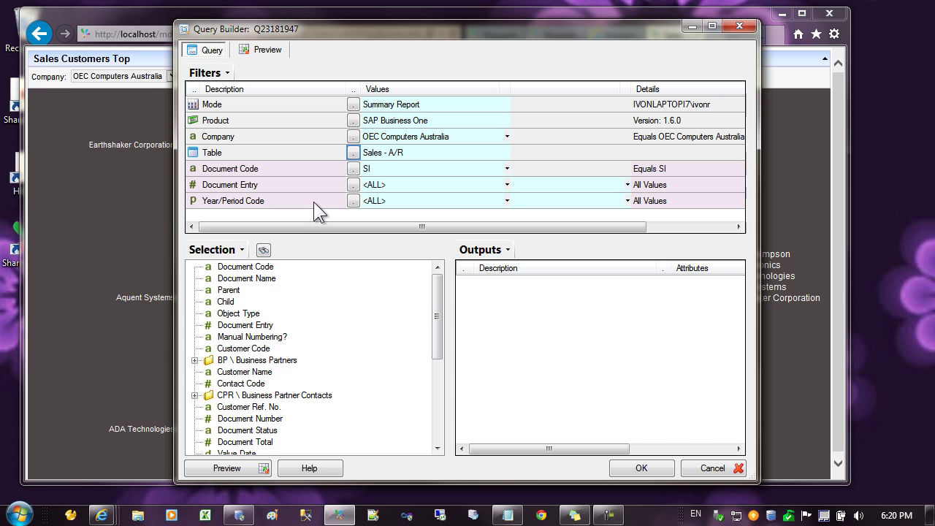
Limit Year/Period Code to 2006/001–2006/012 using a -7 year offset instead of All Periods
left_click(353, 200)
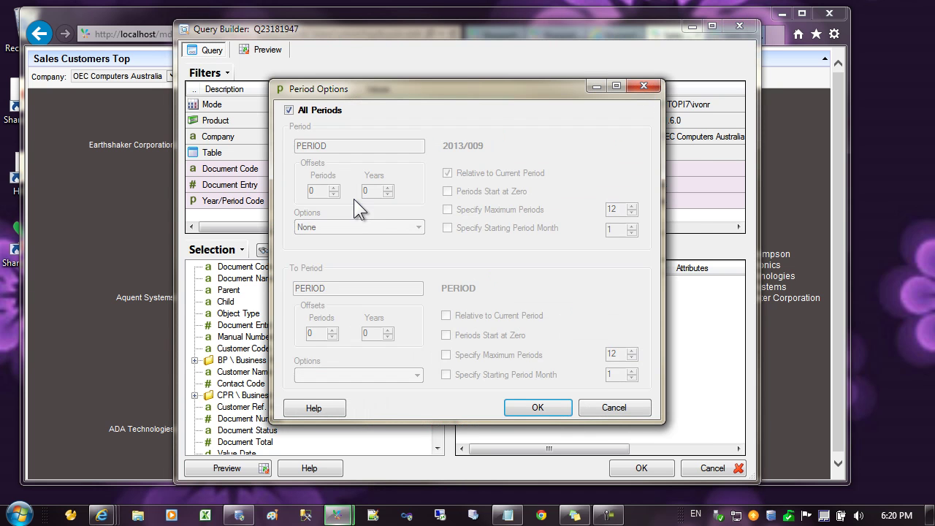
left_click(313, 111)
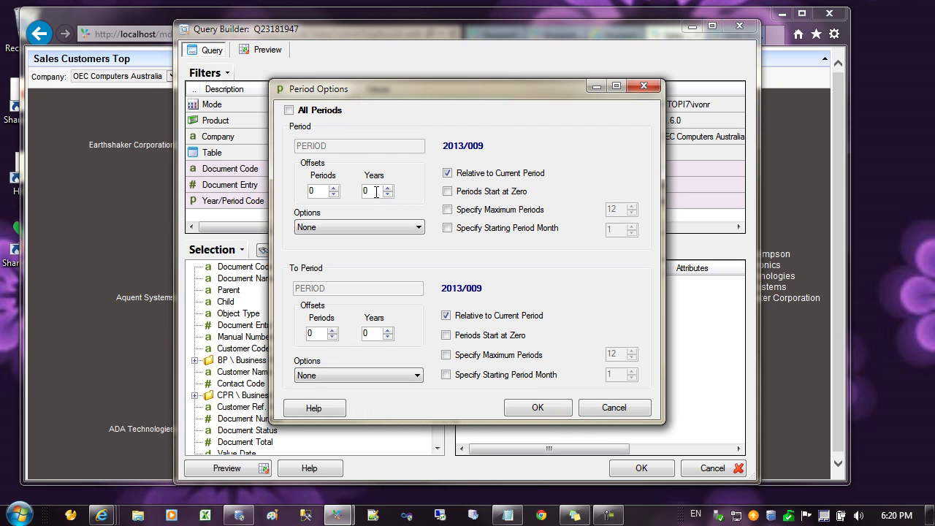
type("-7")
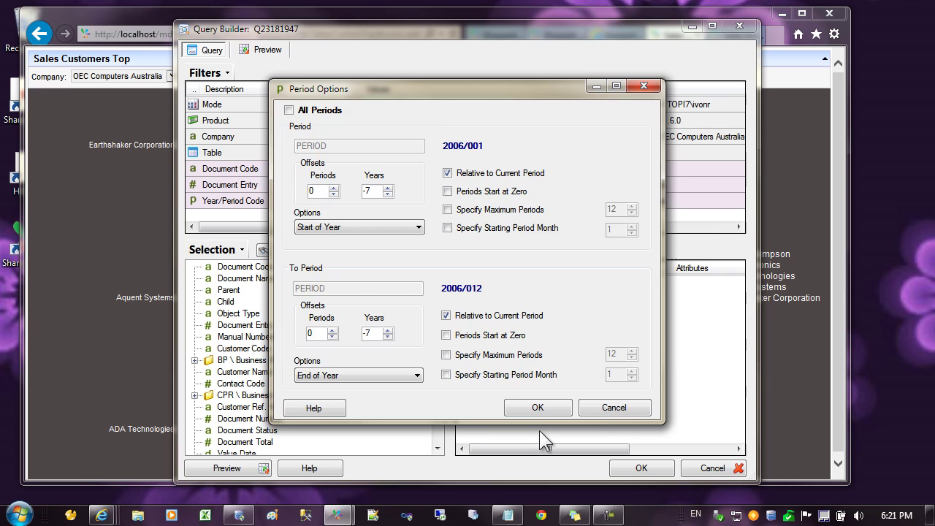
left_click(538, 410)
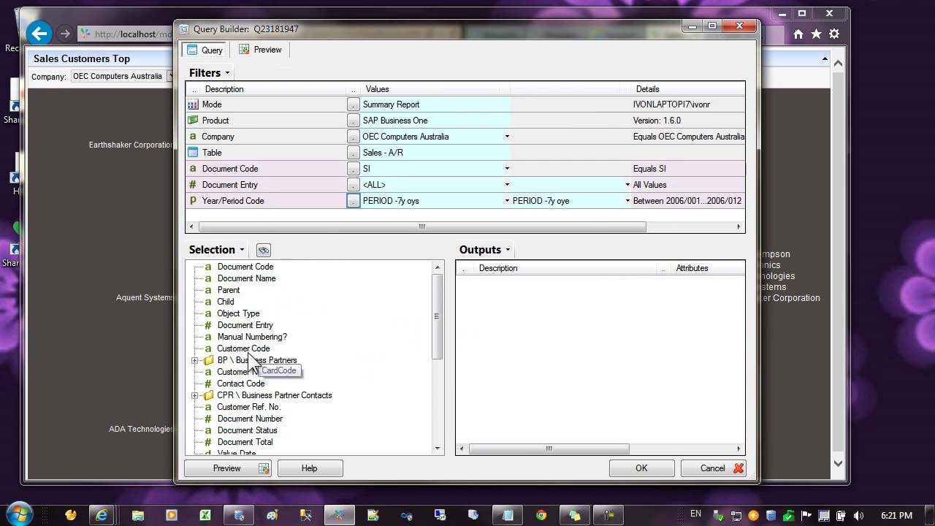
Add Customer Code, Customer Name and Contents > Line Total to the query outputs
left_click_drag(247, 348, 491, 299)
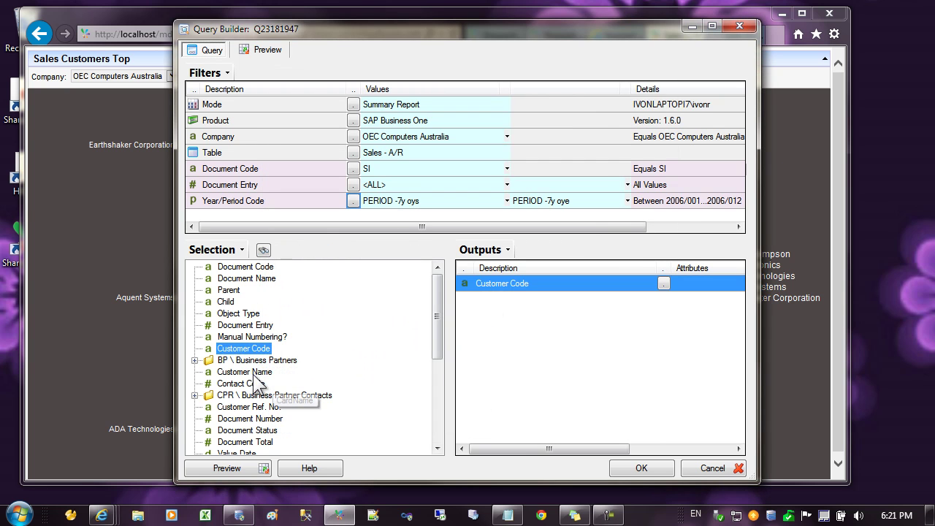
left_click_drag(252, 371, 501, 307)
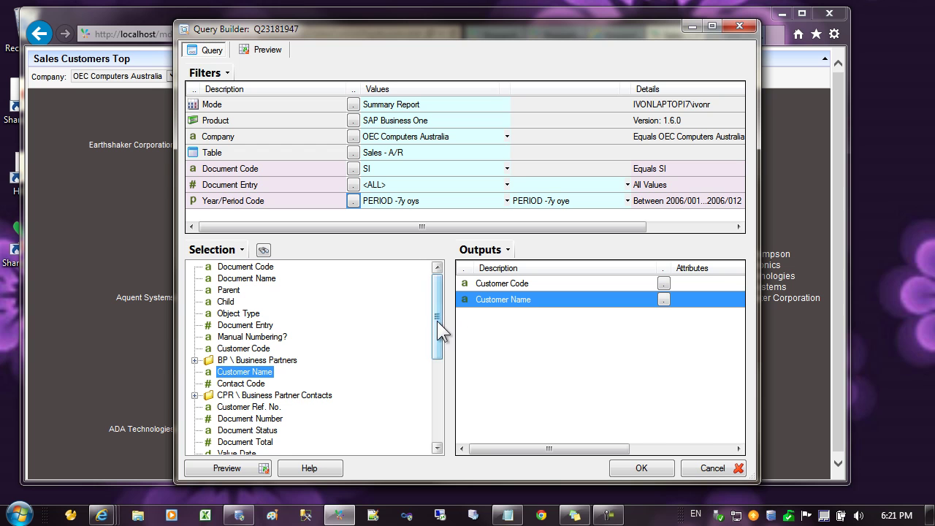
left_click_drag(437, 321, 431, 393)
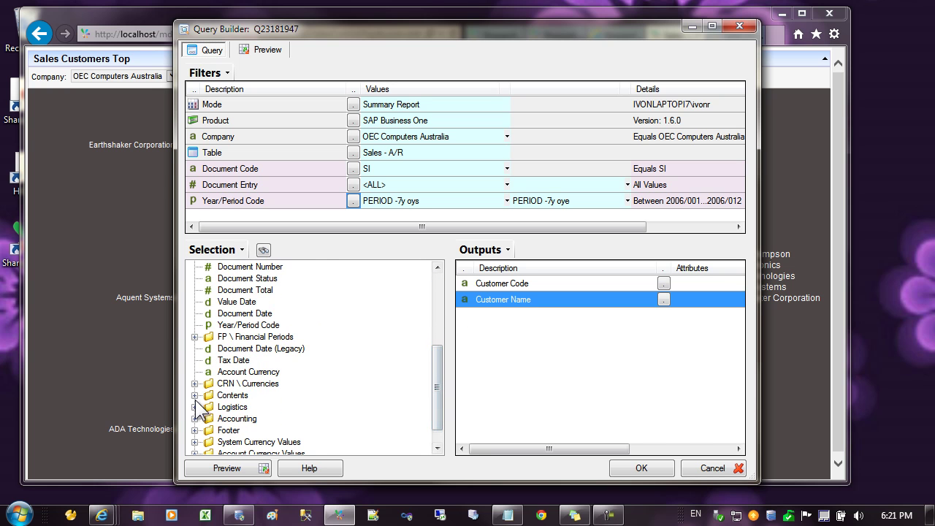
left_click(195, 395)
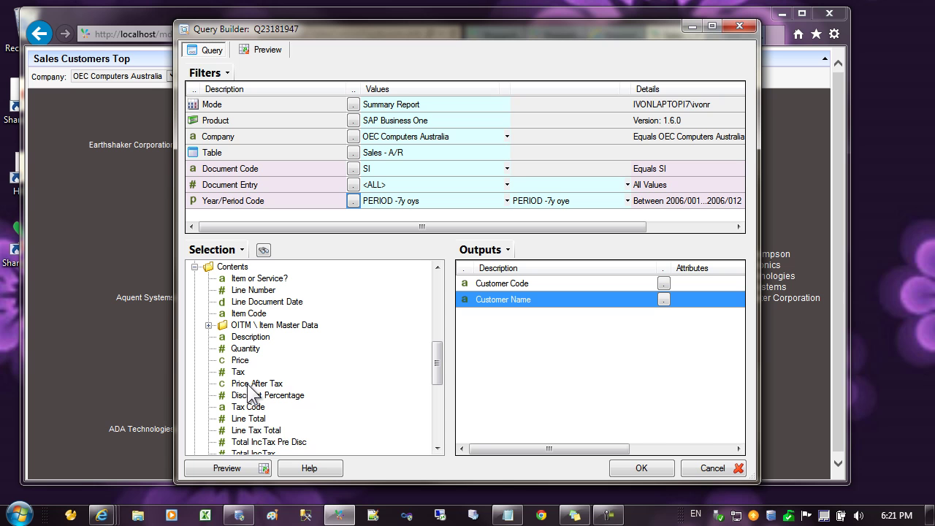
left_click_drag(253, 423, 512, 308)
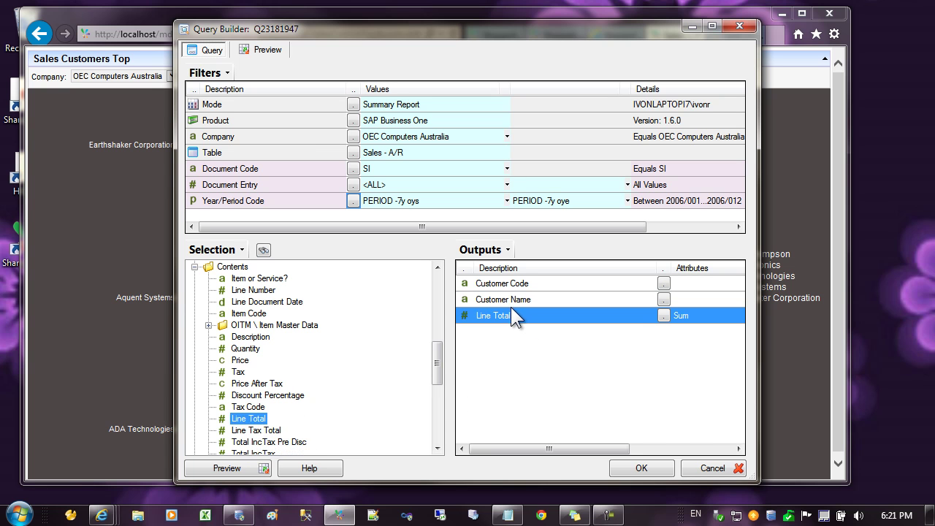
Preview the eight customers' totals and sort them by Line Total ascending
left_click(263, 52)
left_click(317, 146)
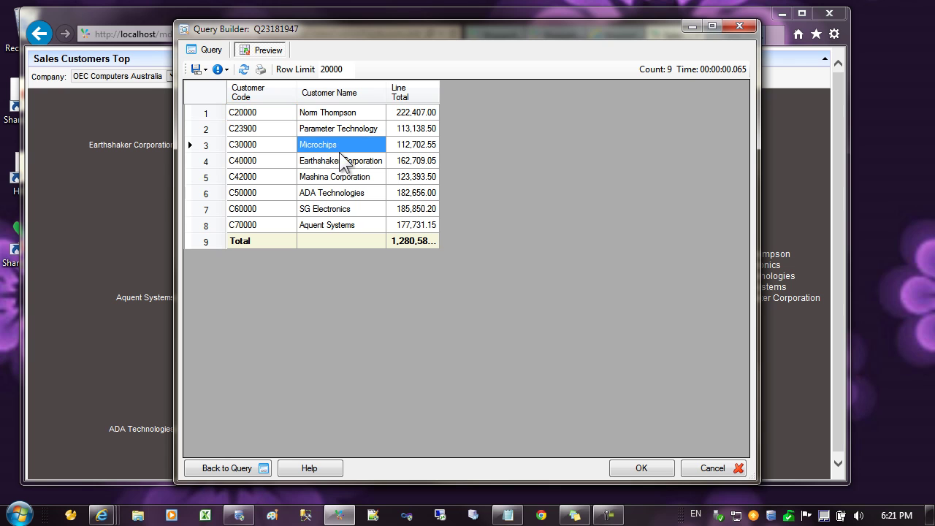
left_click(356, 115)
left_click(412, 113)
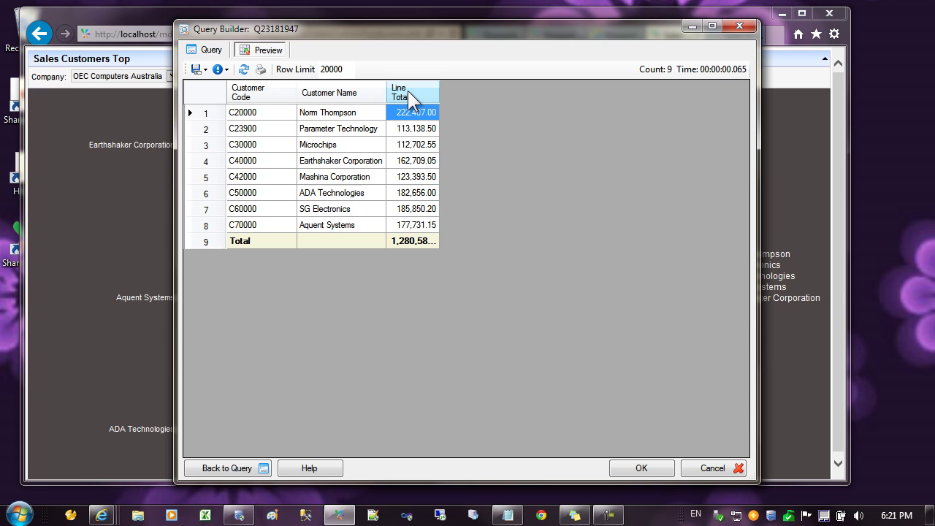
left_click(414, 95)
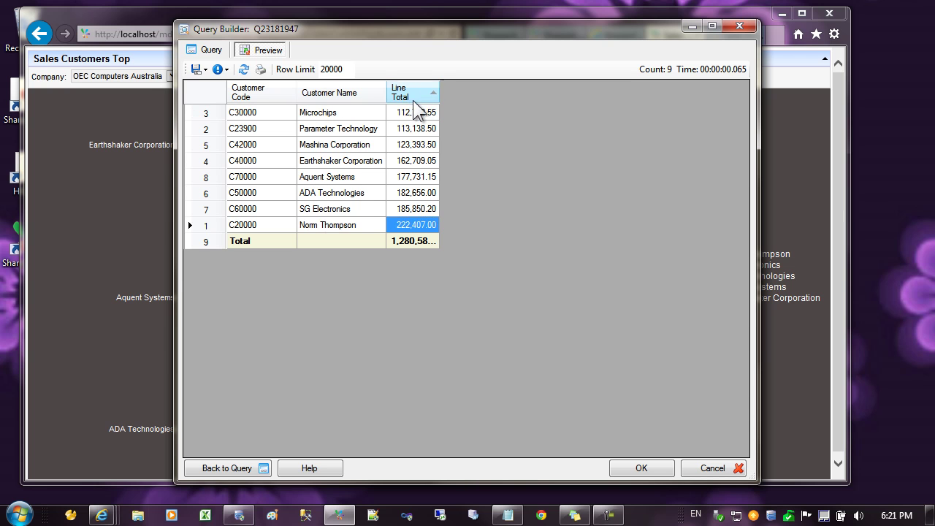
Make Line Total / Sum a descending sorted field in the output's Sorting & Grouping settings
left_click(414, 95)
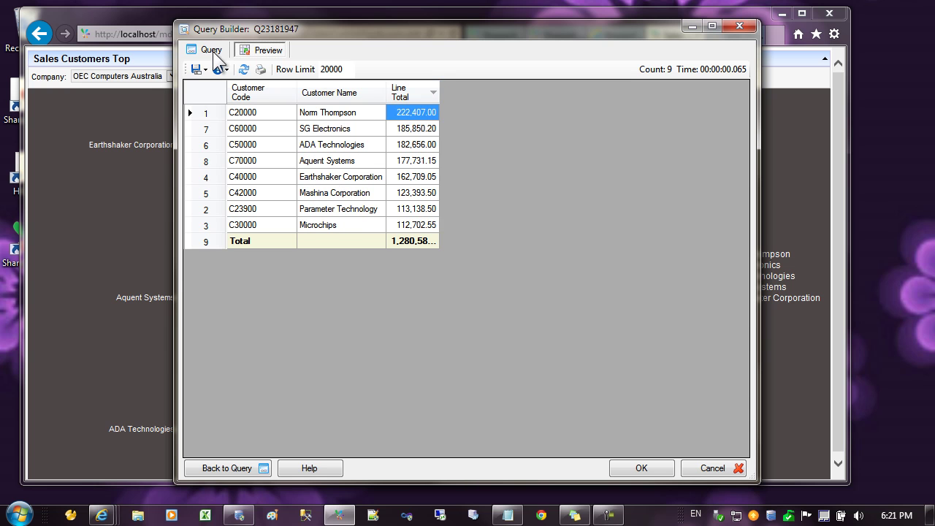
left_click(211, 50)
double_click(500, 315)
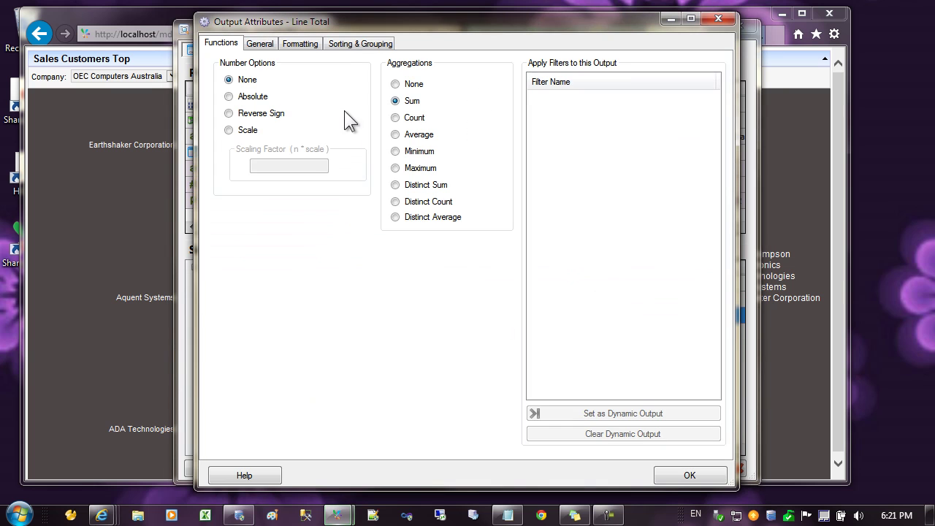
left_click(353, 44)
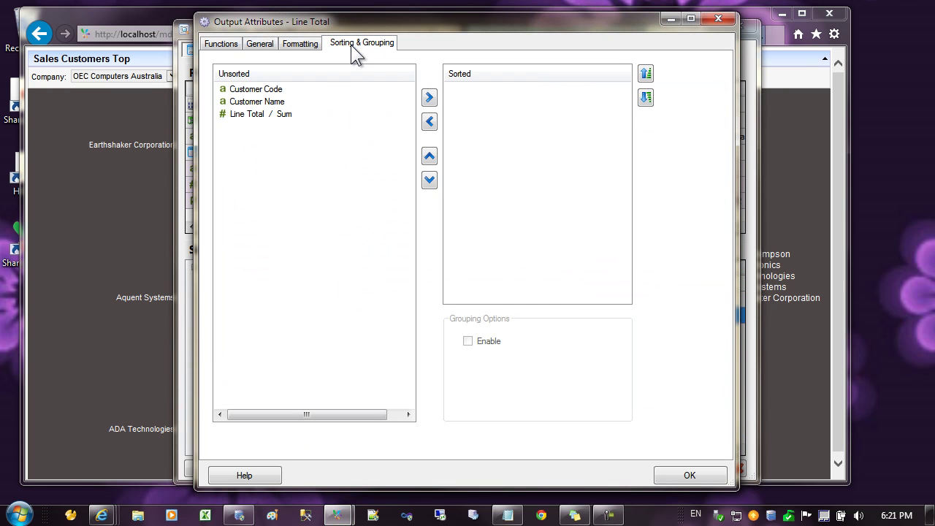
double_click(260, 114)
left_click(497, 89)
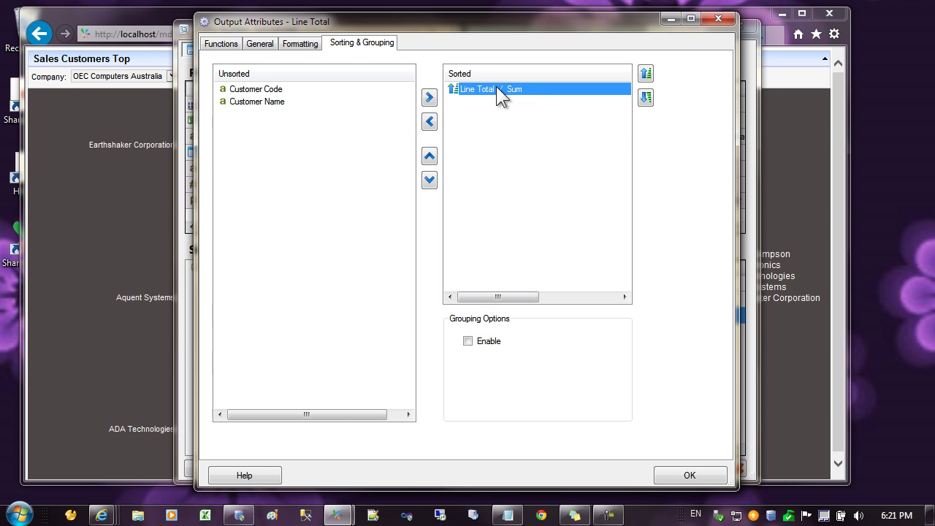
left_click(646, 98)
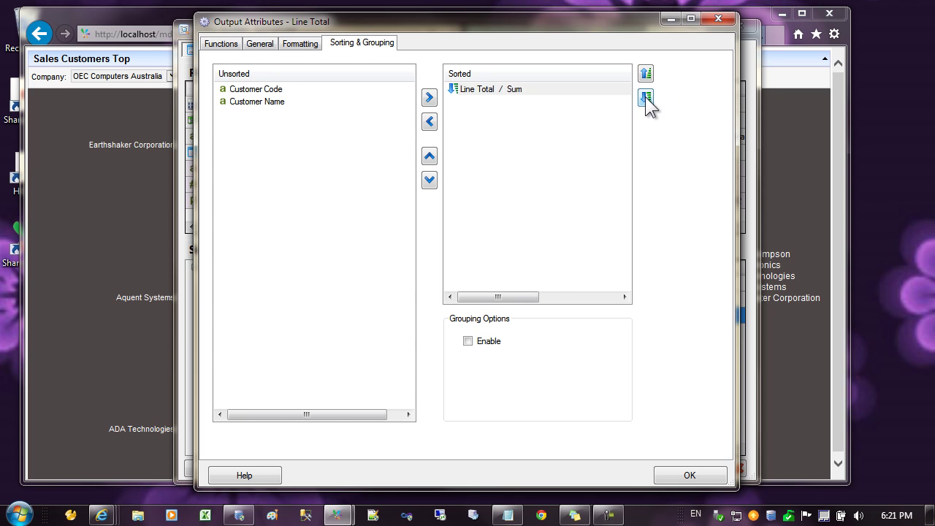
left_click(683, 475)
Preview the results with Norm Thompson's 222,407.00 first, followed by 185,850.20
left_click(237, 466)
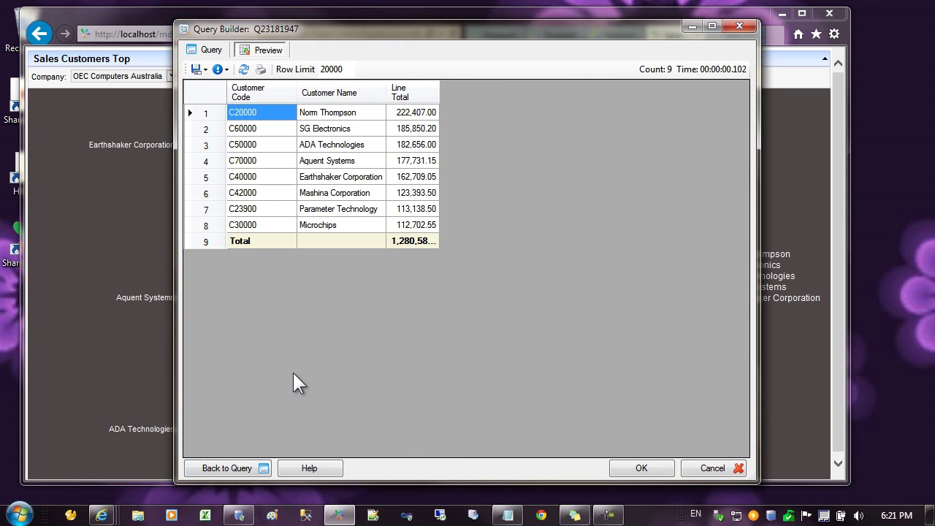
left_click(421, 117)
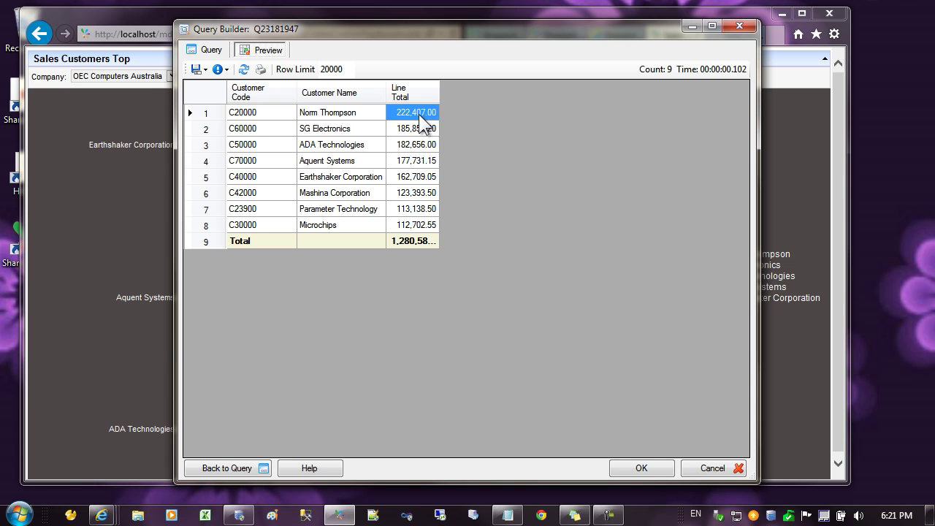
left_click(417, 132)
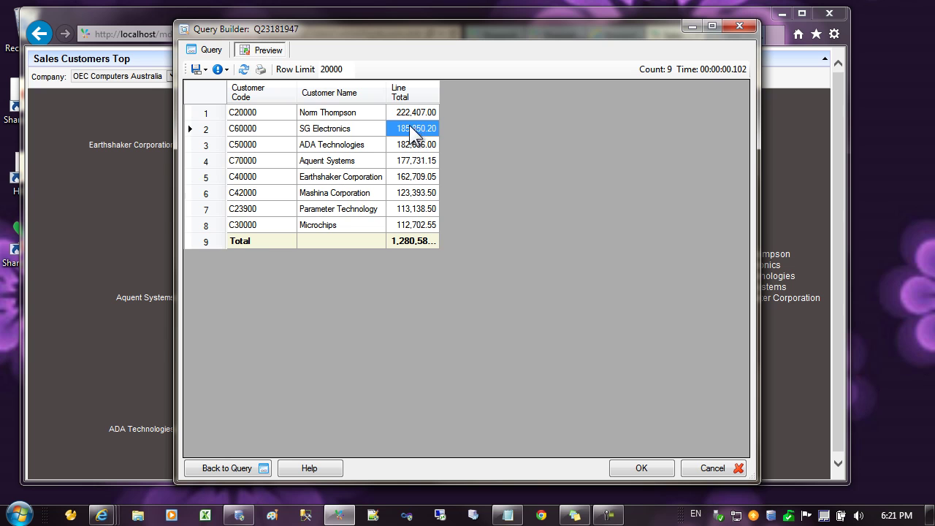
left_click(206, 50)
Add a Top (n) Rows filter of 5 and rename its description to 'Top'
left_click(299, 200)
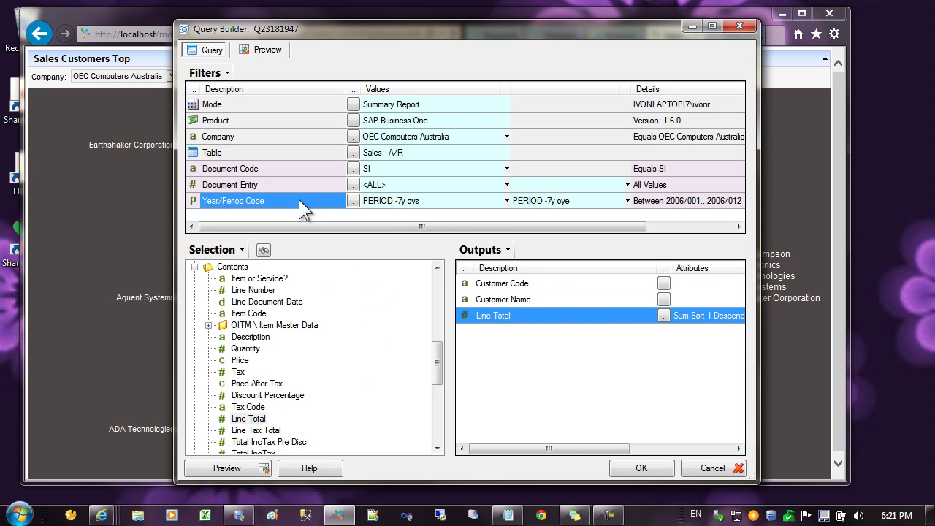
right_click(299, 200)
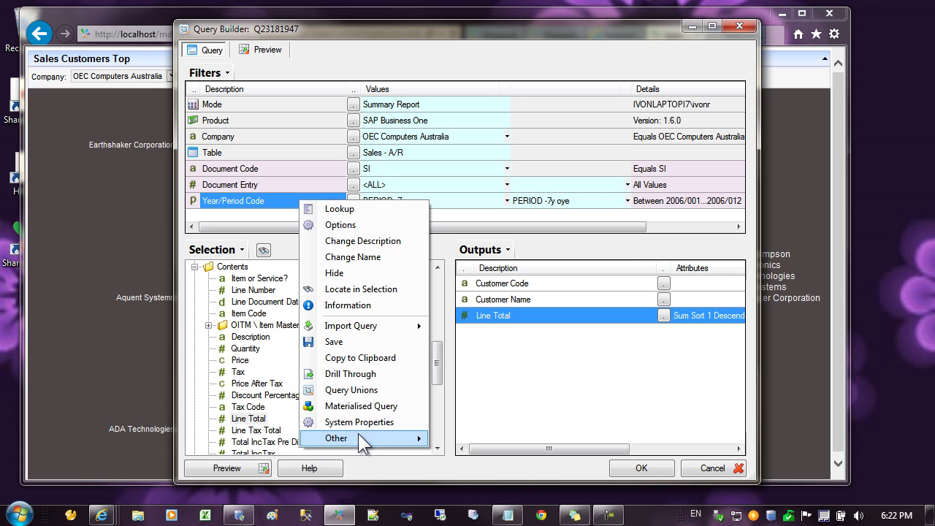
mouse_move(359, 439)
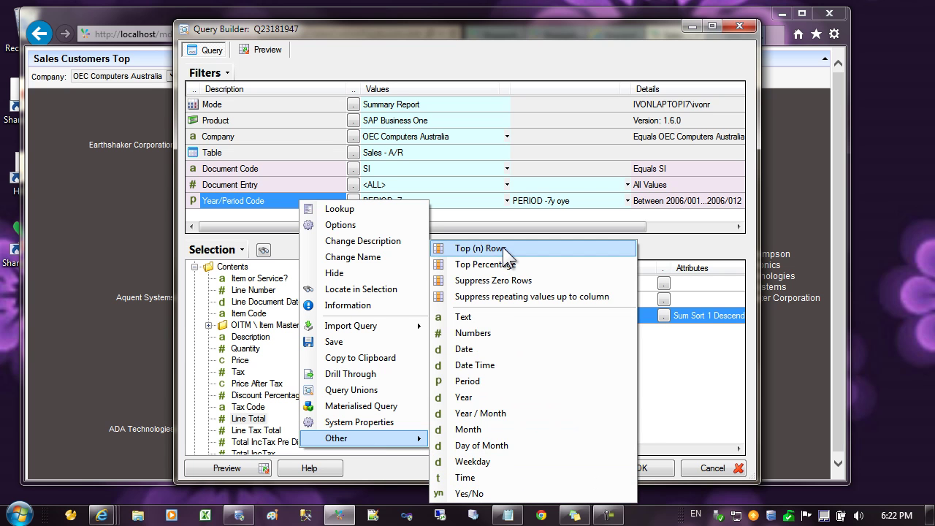
left_click(483, 249)
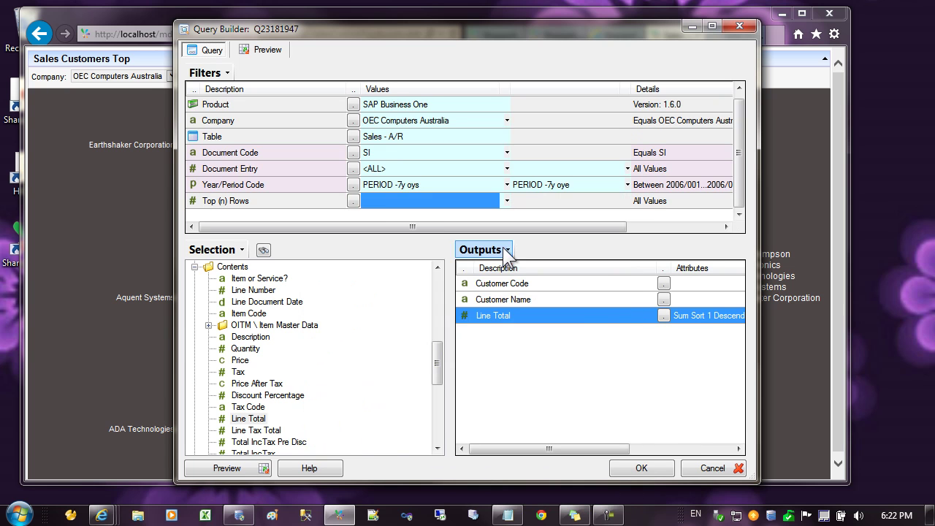
left_click(395, 191)
left_click(285, 201)
right_click(285, 201)
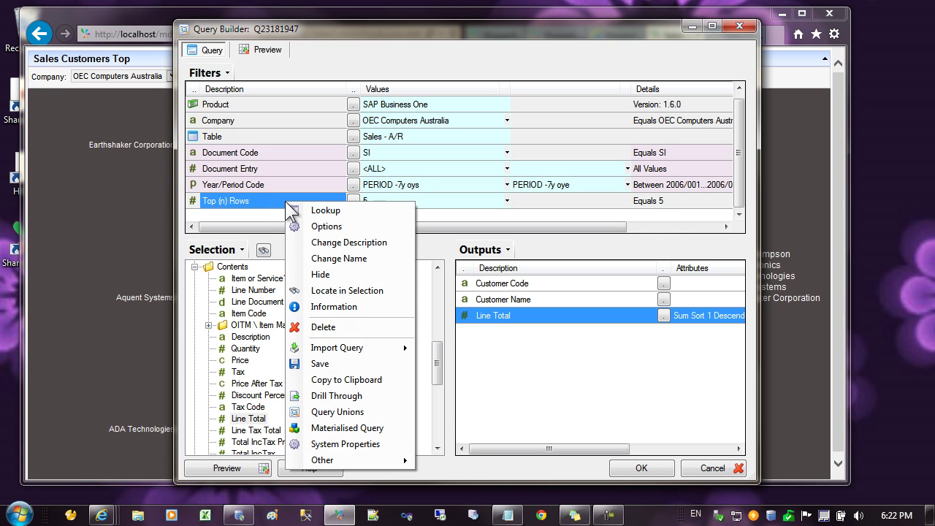
left_click(339, 244)
type("Top")
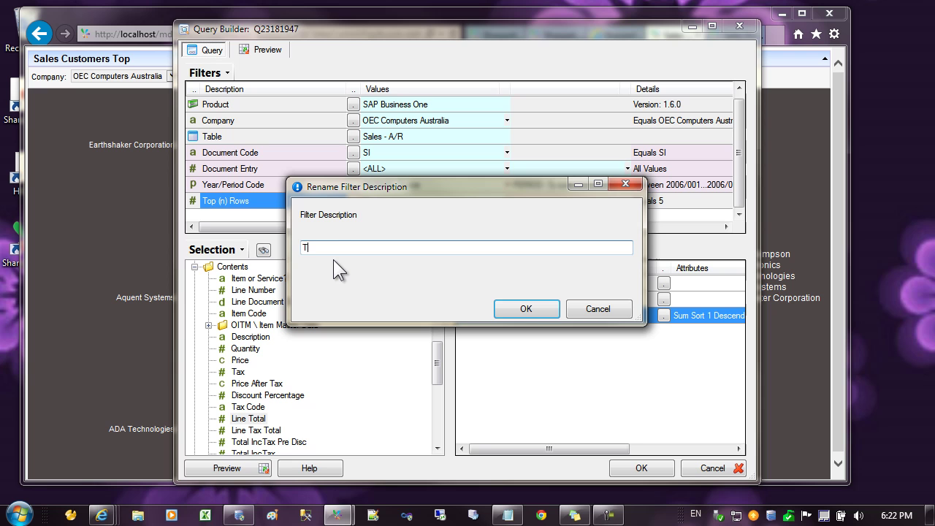
left_click(525, 310)
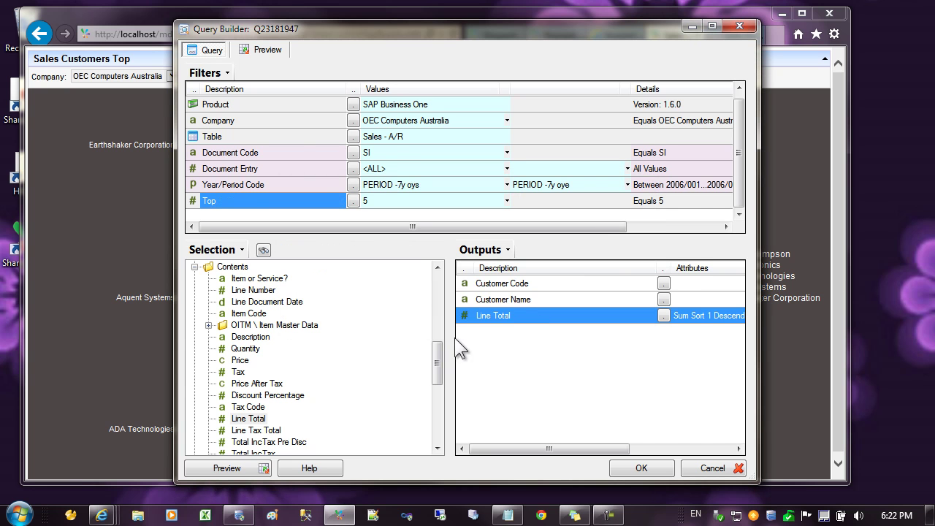
Preview the top five customers and accept the query for publishing
key("F5")
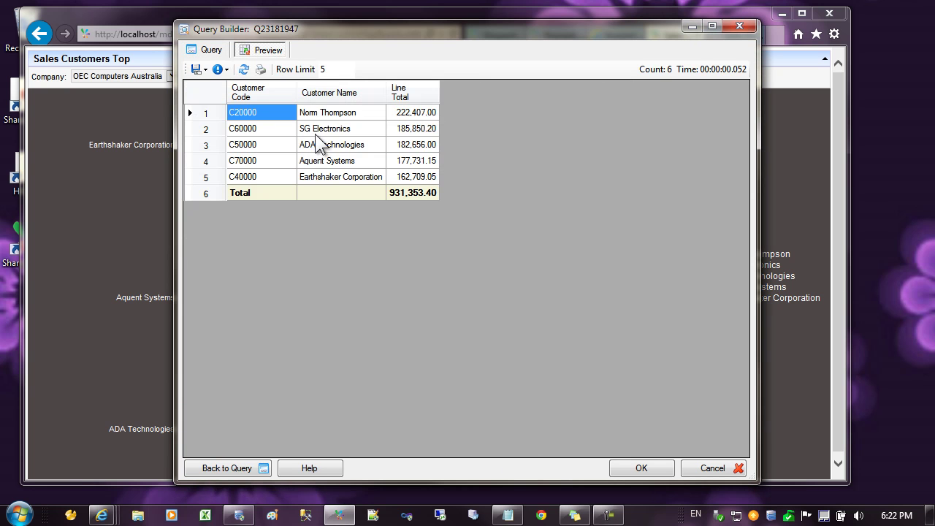
left_click(319, 144)
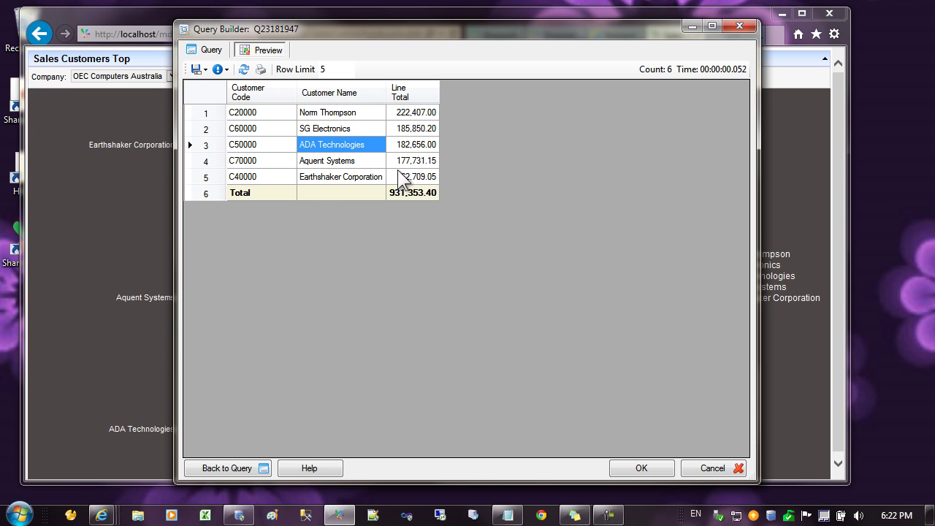
left_click(622, 467)
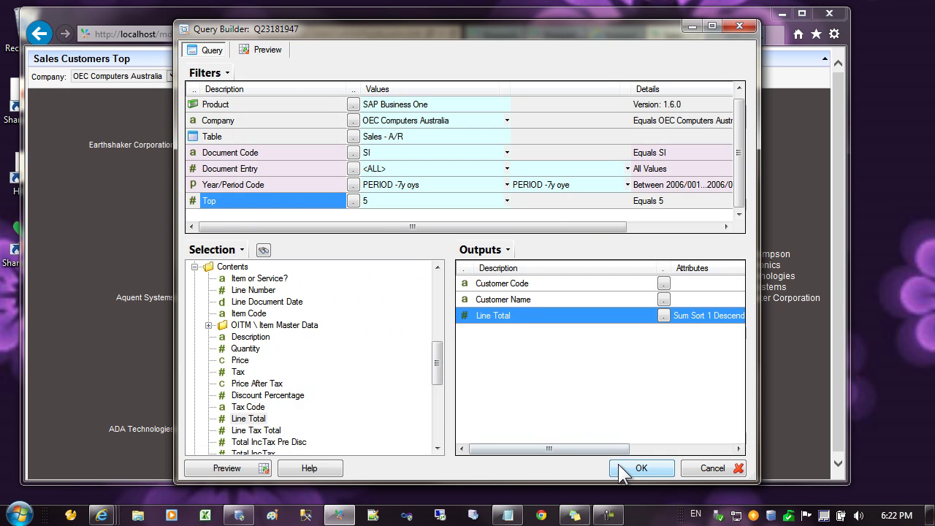
Confirm the prompt, apply the Customers By Sales publication, and show its web Links
left_click(527, 314)
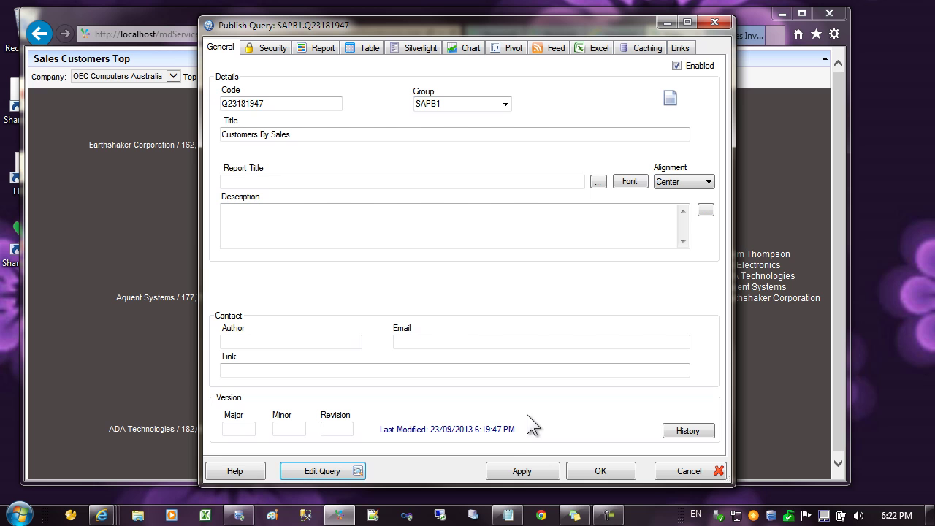
left_click(519, 472)
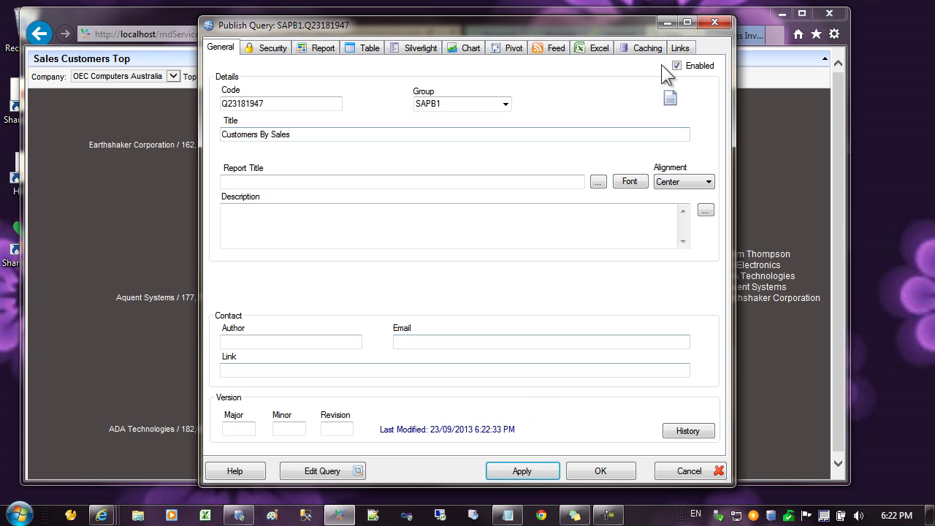
left_click(680, 48)
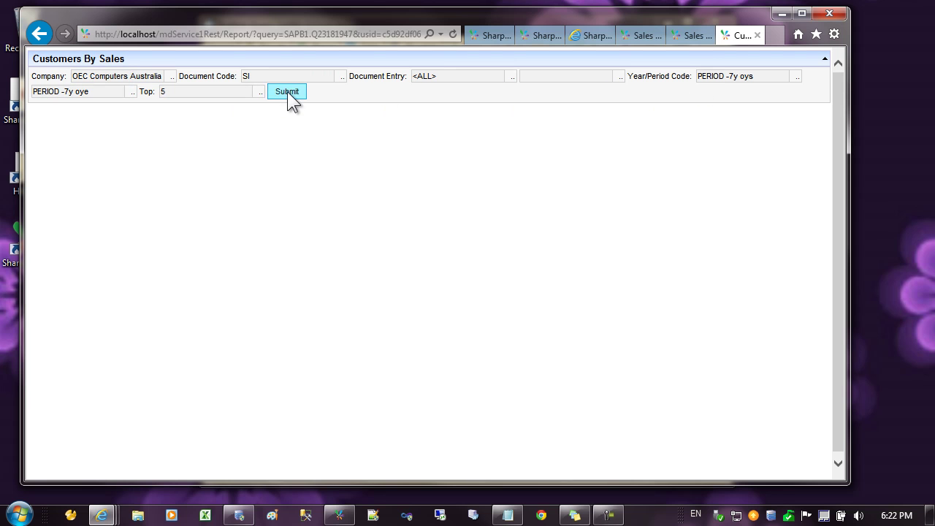
Submit the report to list the top 5 customers totalling 931,353.40
left_click(287, 91)
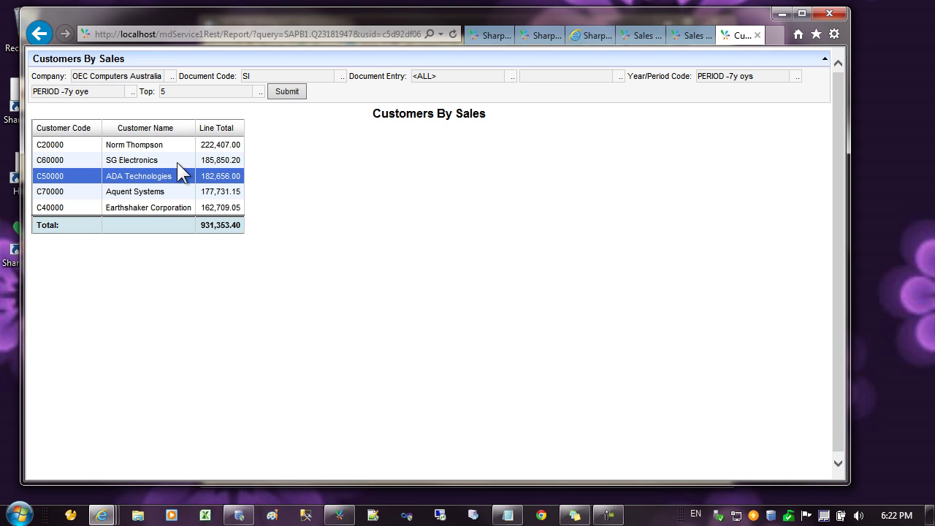
left_click(176, 159)
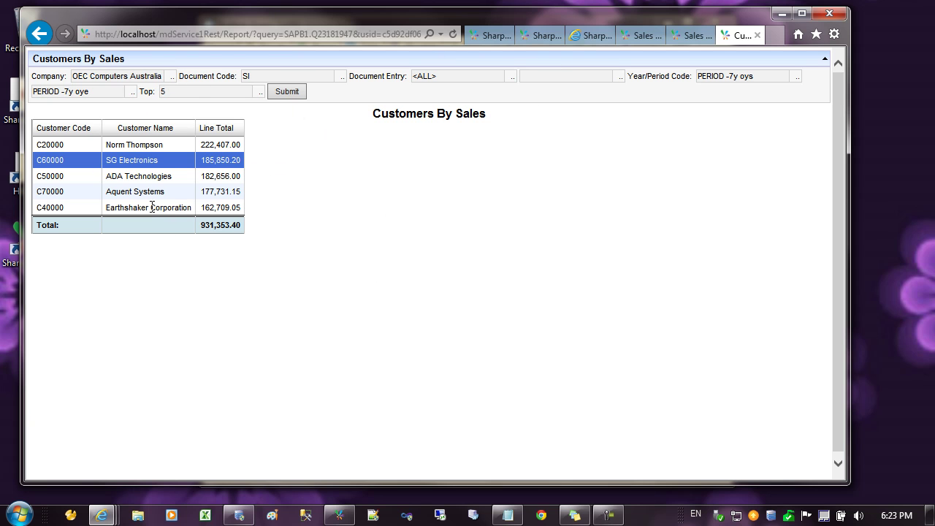
Change the Customers By Sales report's Default Type from Table to Chart on the Report tab
left_click(339, 515)
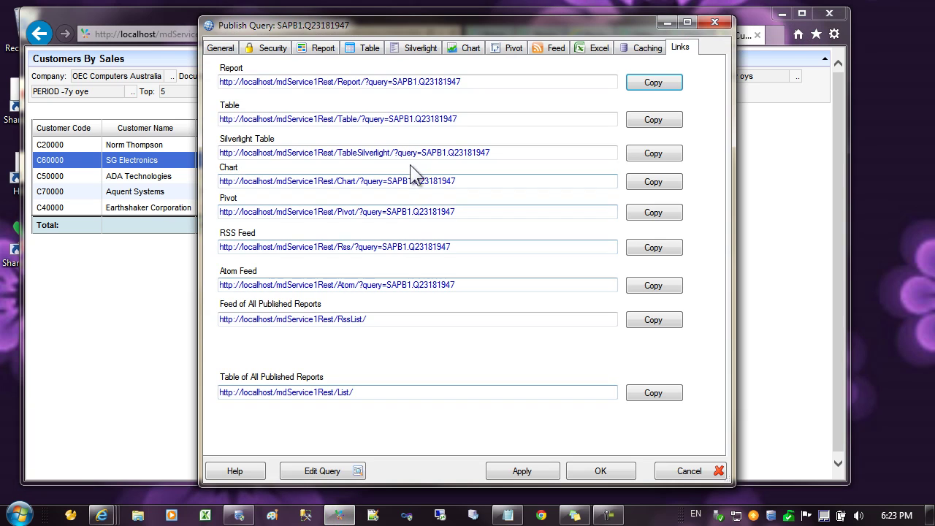
left_click(326, 49)
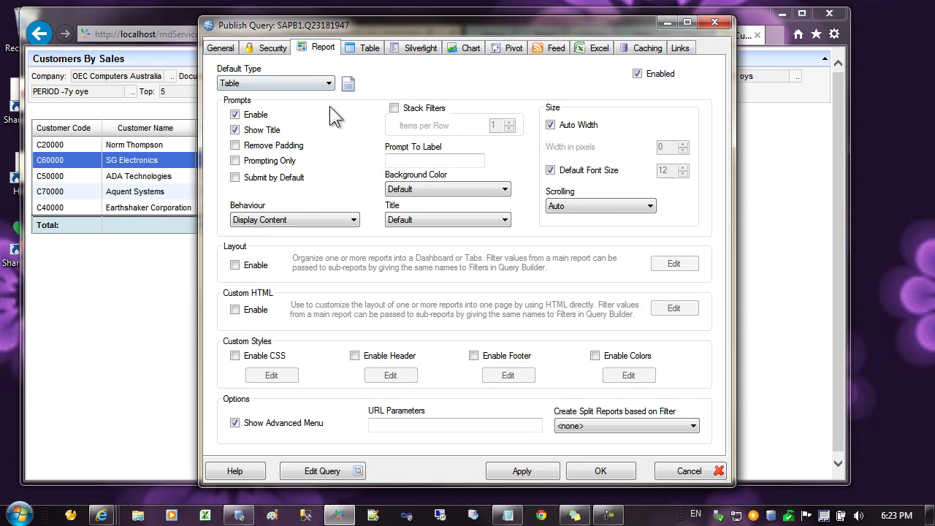
left_click(258, 83)
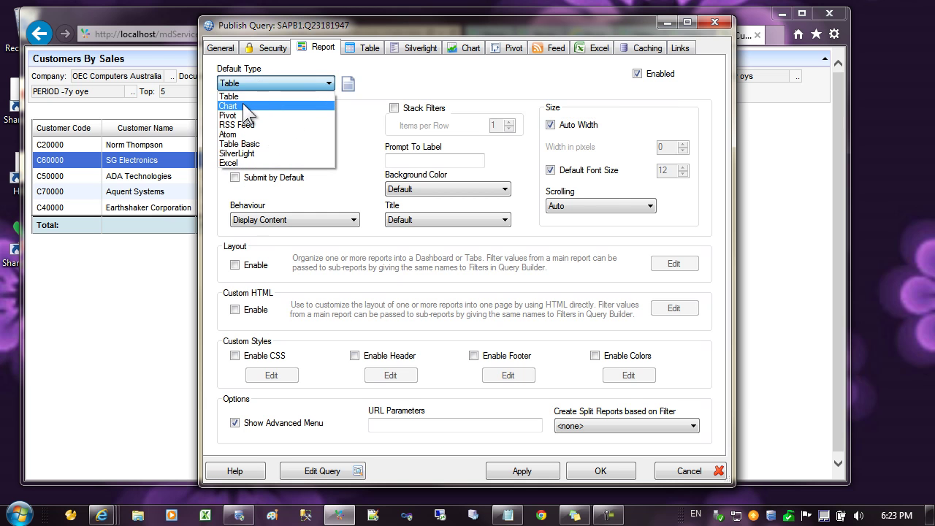
left_click(243, 103)
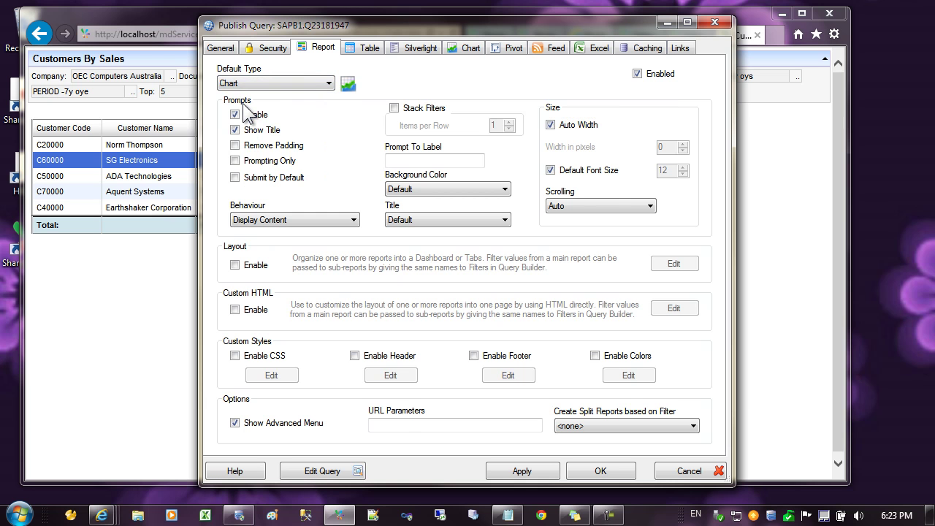
In Edit Query, make the Company filter show its values in a dropdown picklist
left_click(322, 470)
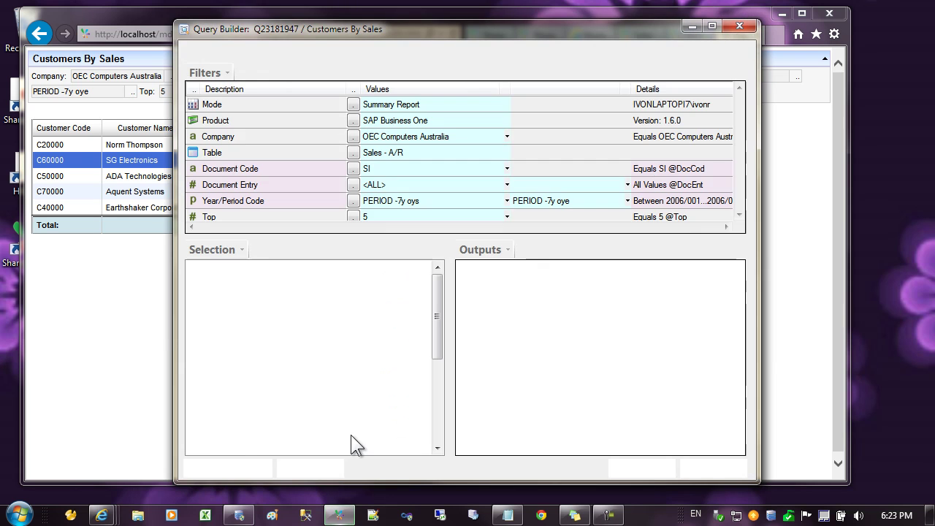
left_click(280, 136)
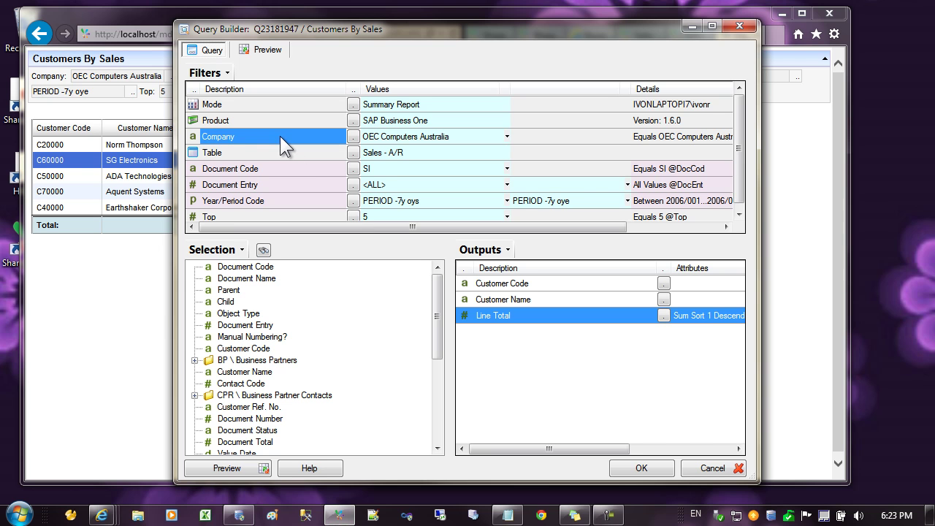
double_click(280, 136)
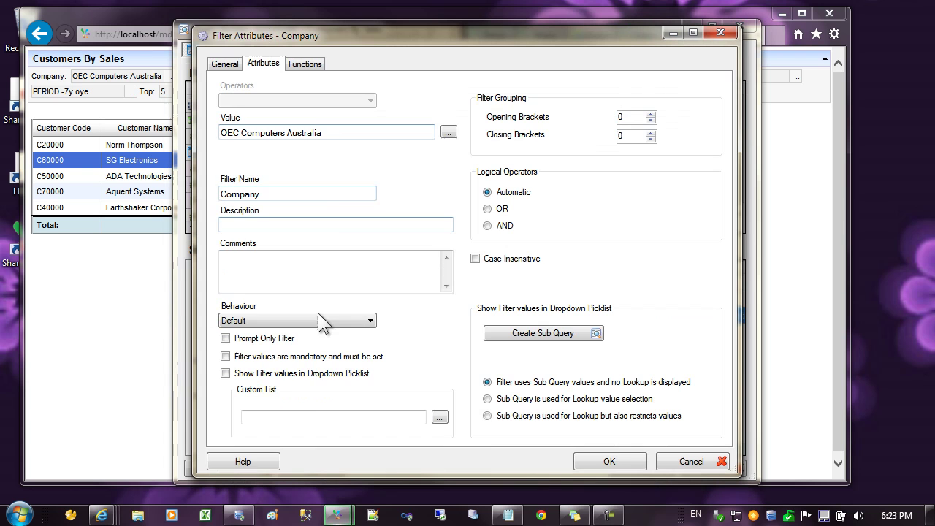
left_click(225, 374)
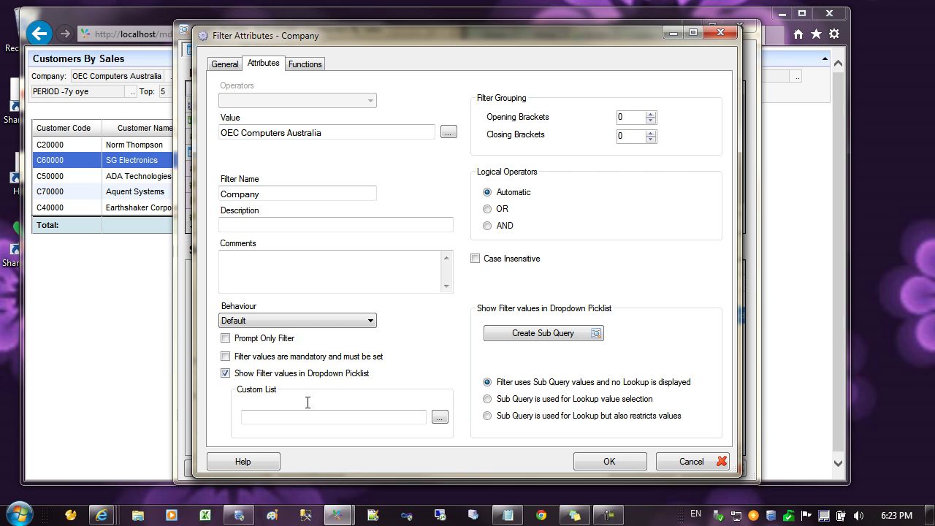
left_click(600, 461)
Hide the Document Code, Document Entry and Year/Period Code filters, then confirm the query edits
right_click(279, 166)
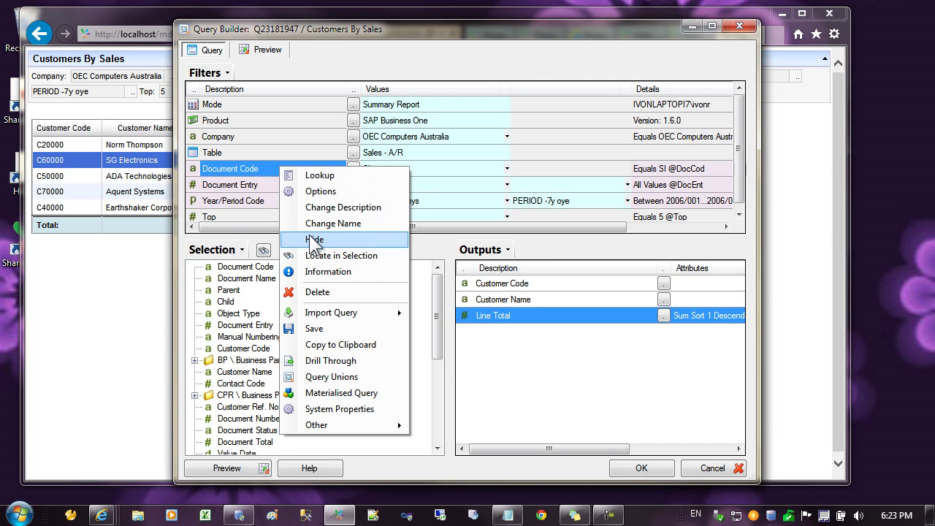
left_click(252, 181)
right_click(251, 183)
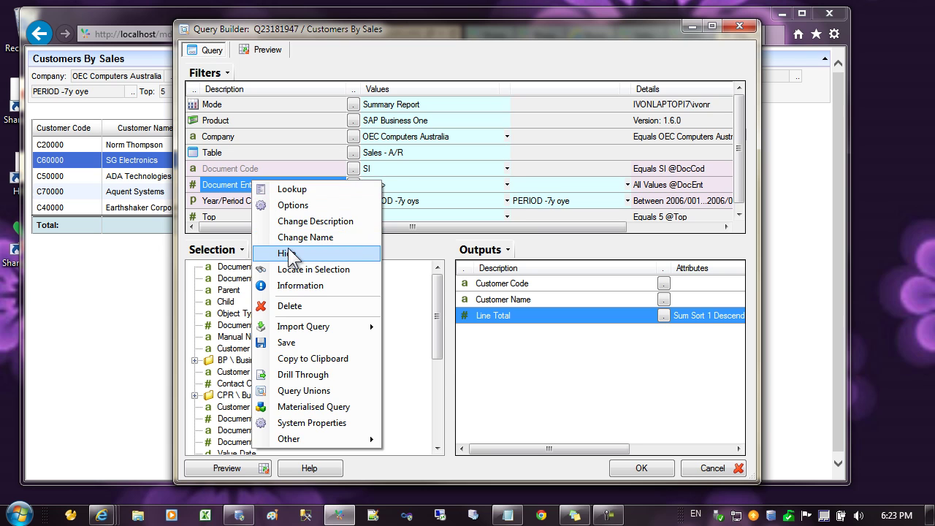
left_click(288, 250)
right_click(261, 201)
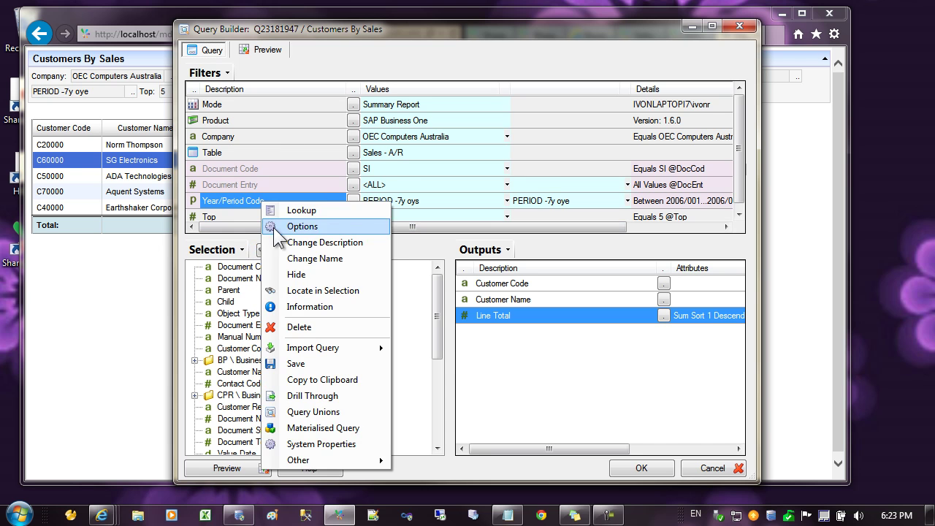
left_click(295, 273)
left_click(293, 182)
scroll(294, 187, "down", 1)
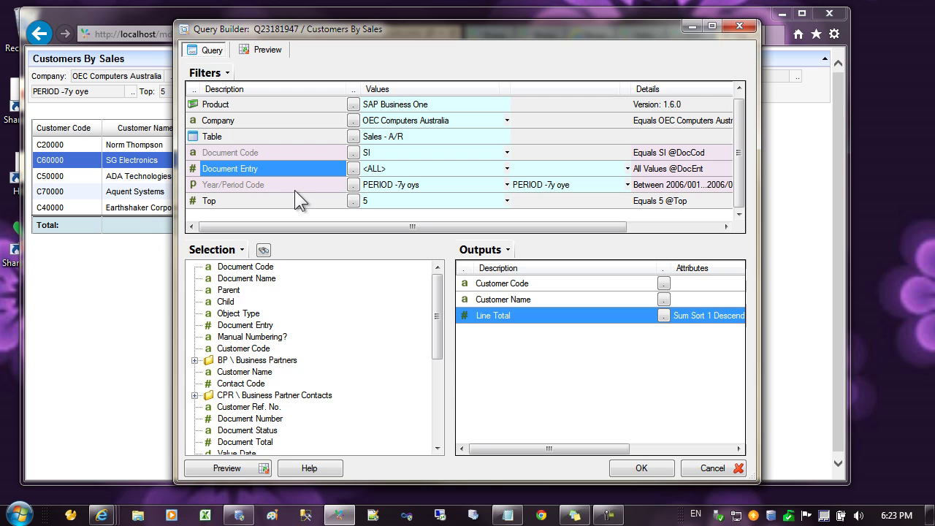
left_click(630, 468)
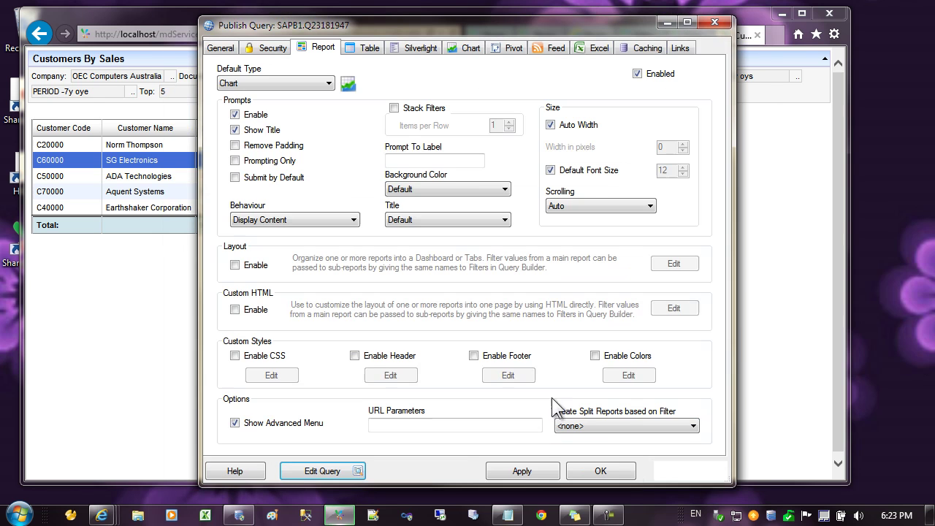
Apply the settings, reload the report page and submit it for OEC Computers Australia
left_click(522, 471)
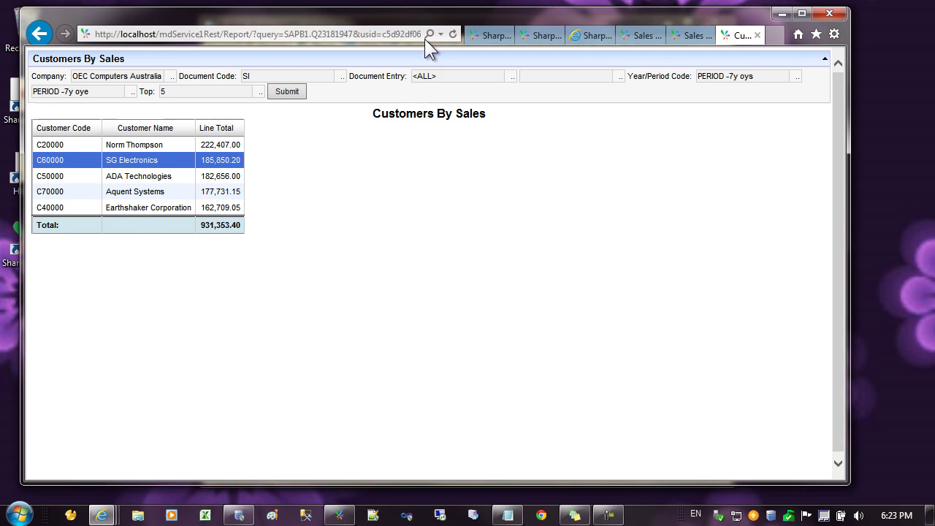
left_click(453, 35)
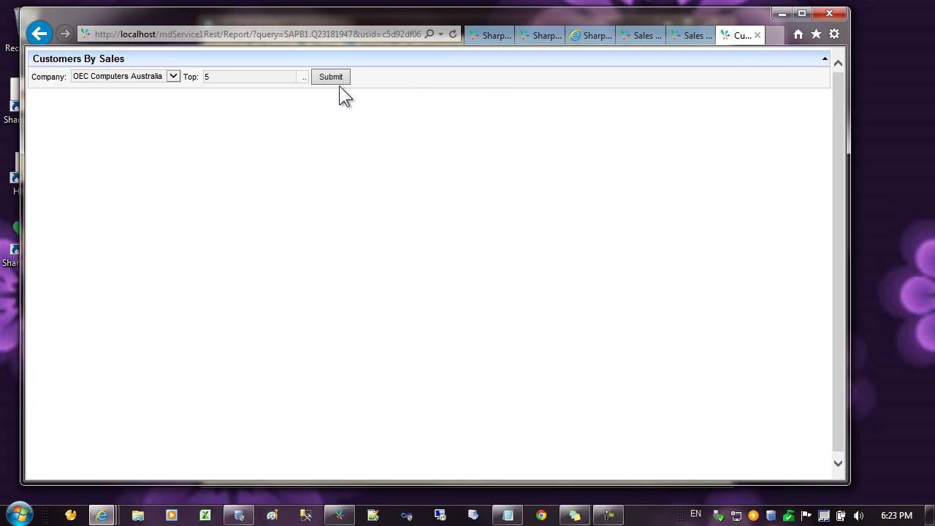
left_click(174, 77)
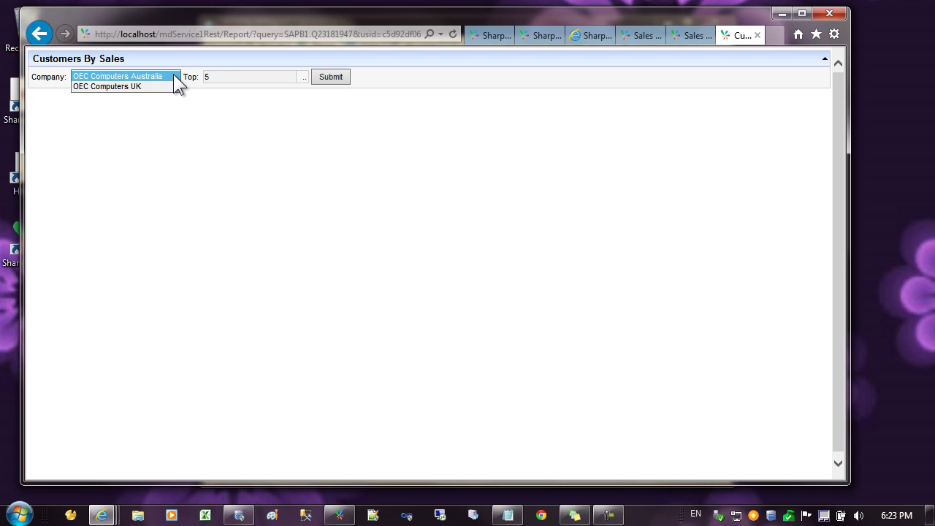
left_click(174, 76)
left_click(331, 76)
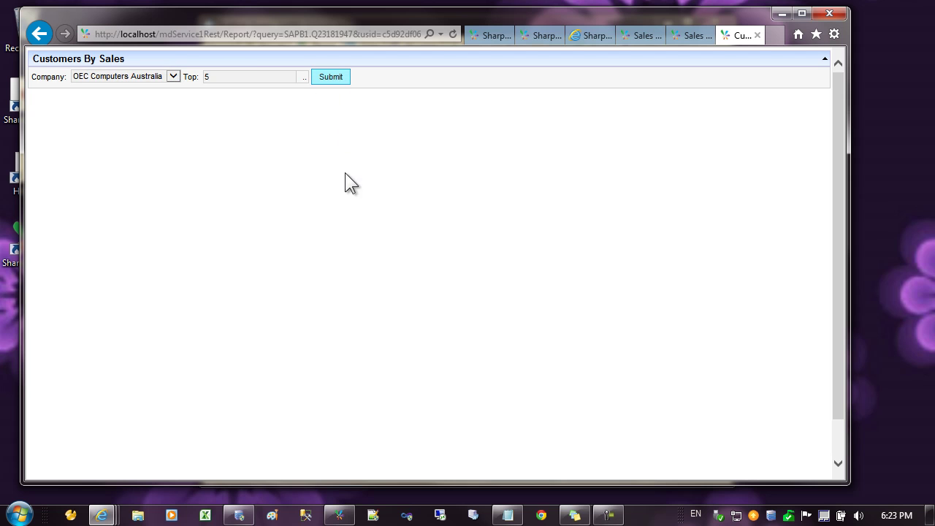
mouse_move(301, 216)
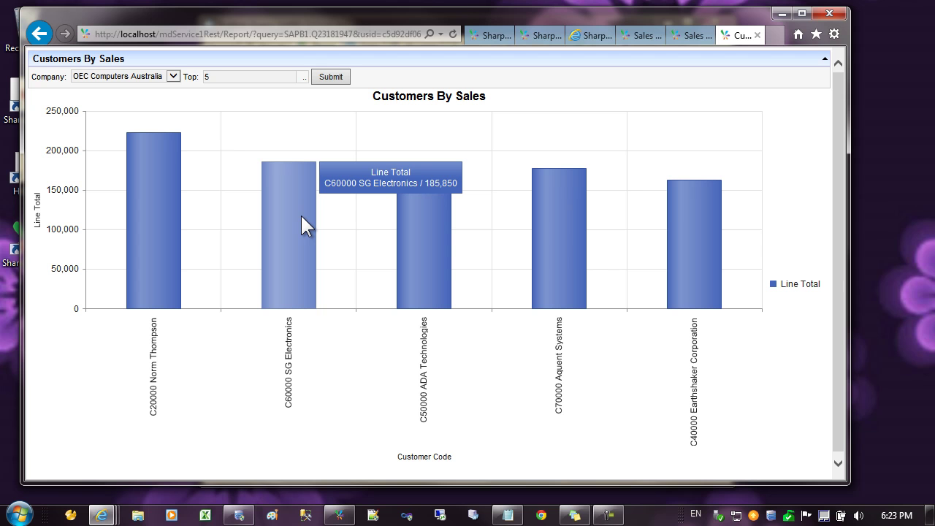
Set the Chart tab's Chart Type to Pie, apply, close Publish Query and resubmit the report
mouse_move(338, 513)
left_click(374, 477)
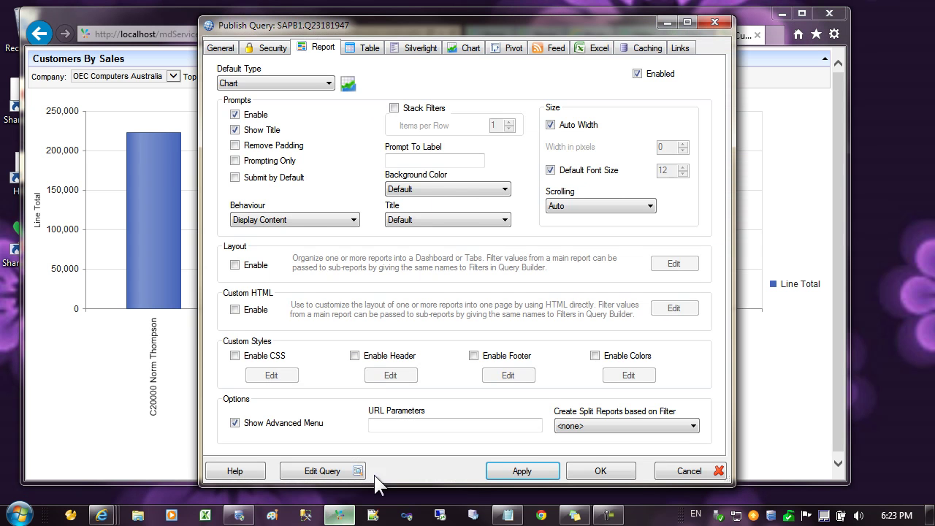
left_click(464, 48)
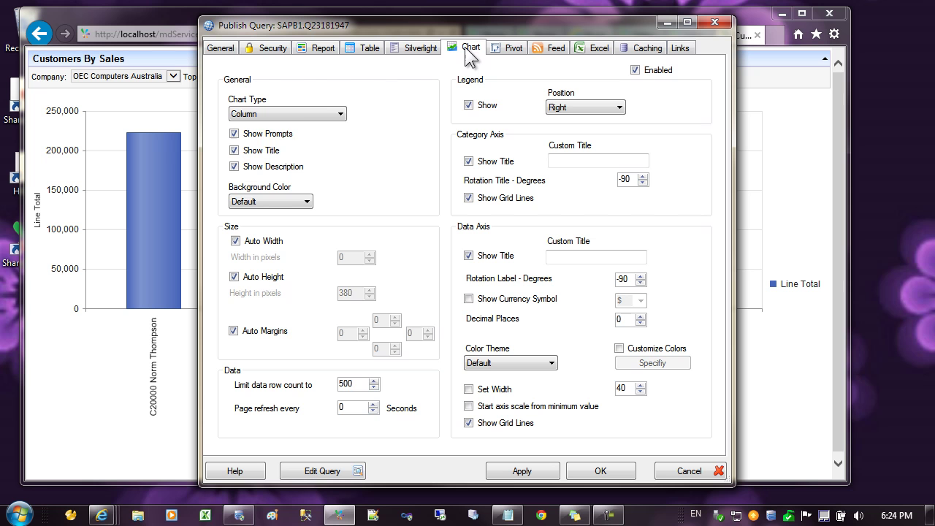
left_click(308, 116)
left_click(307, 115)
left_click(308, 115)
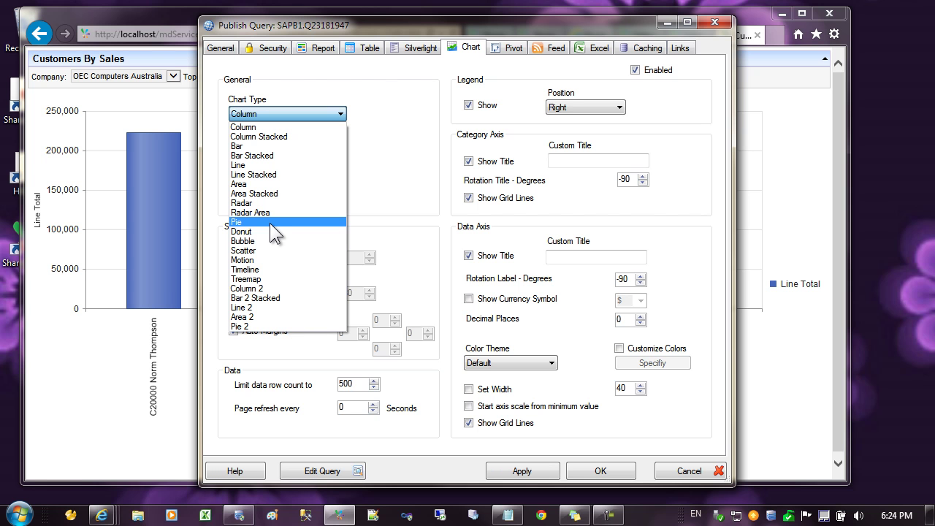
left_click(270, 223)
left_click(517, 471)
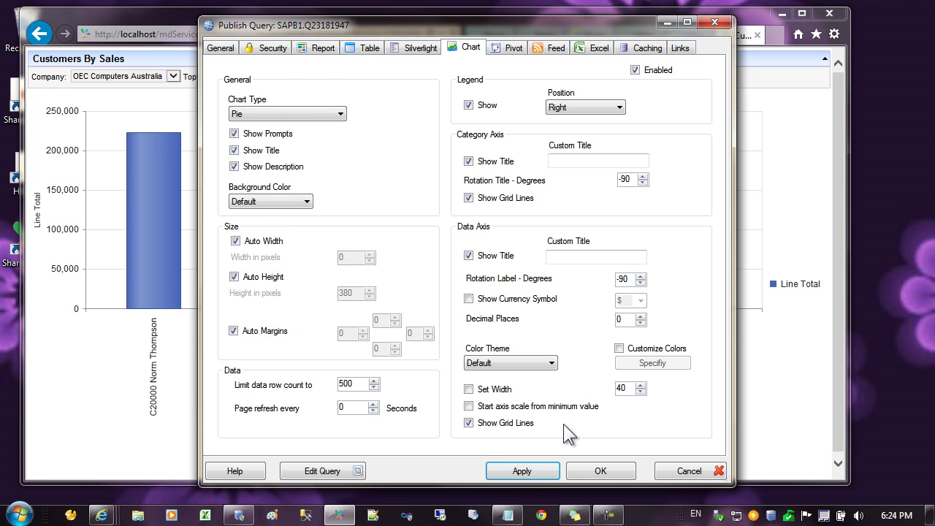
key("Escape")
left_click(337, 80)
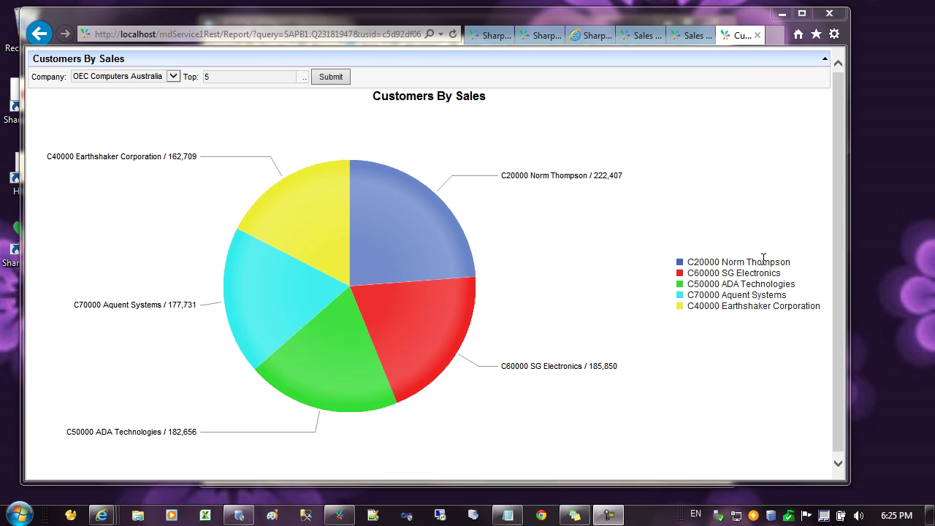
Enable Customize Colors, review colours such as #FFFF33 and #CC6699, and turn off data-axis grid lines
key("alt+Tab")
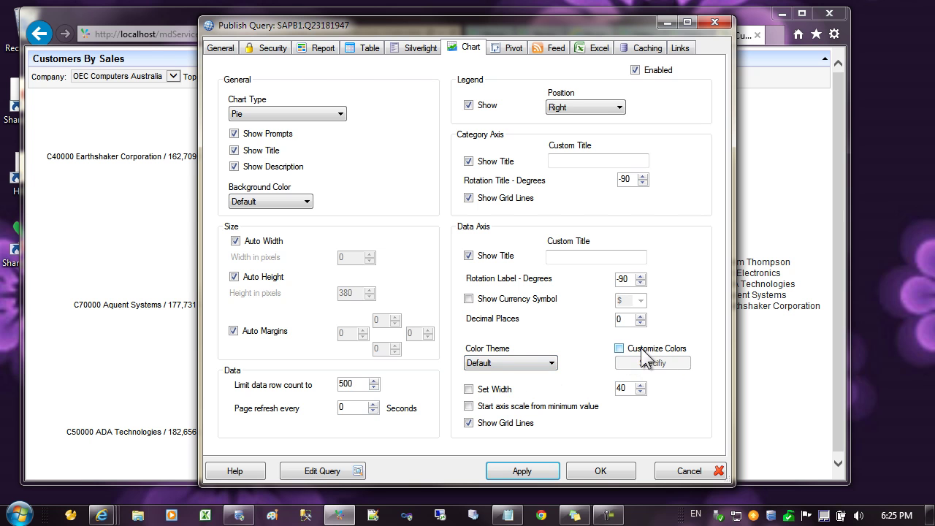
left_click(619, 349)
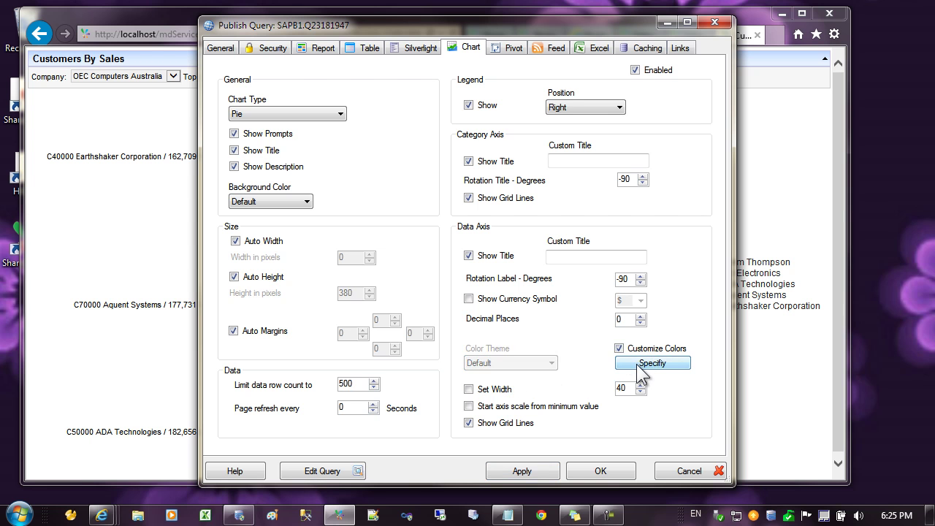
left_click(638, 364)
left_click(390, 175)
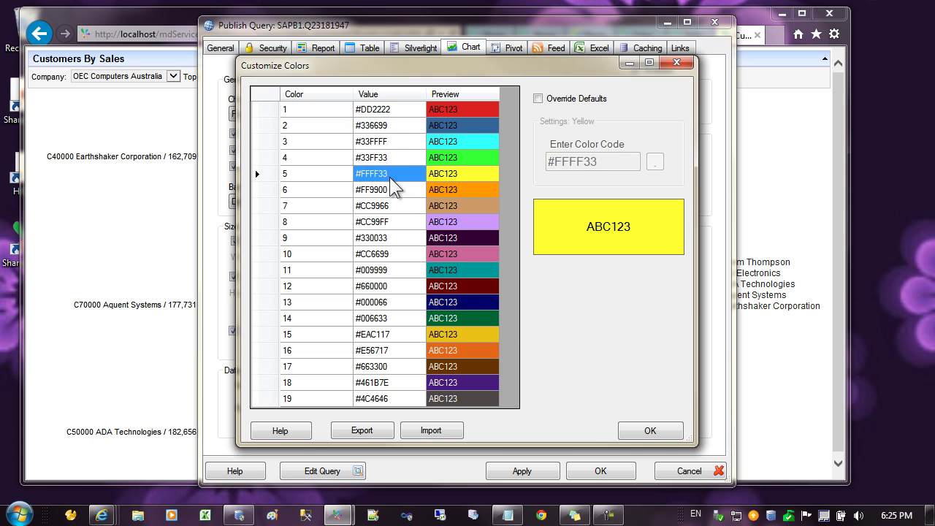
left_click(392, 252)
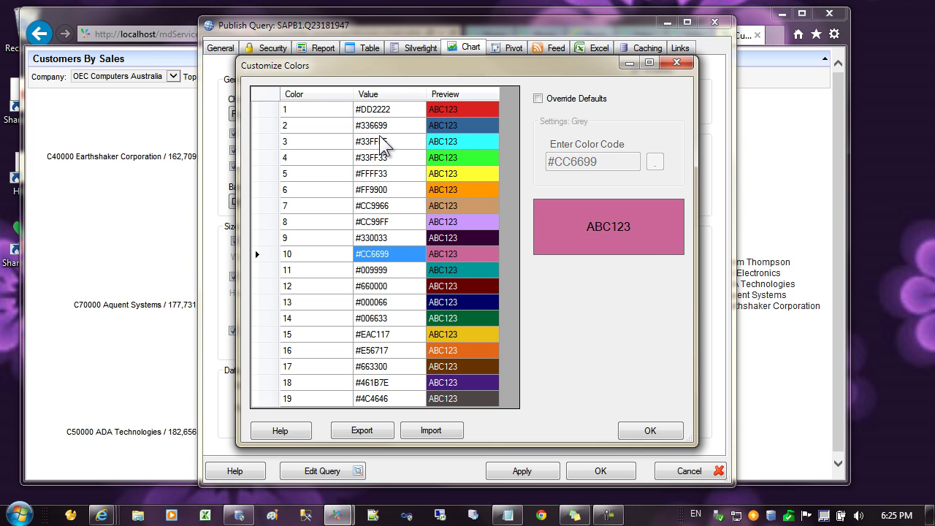
left_click(633, 433)
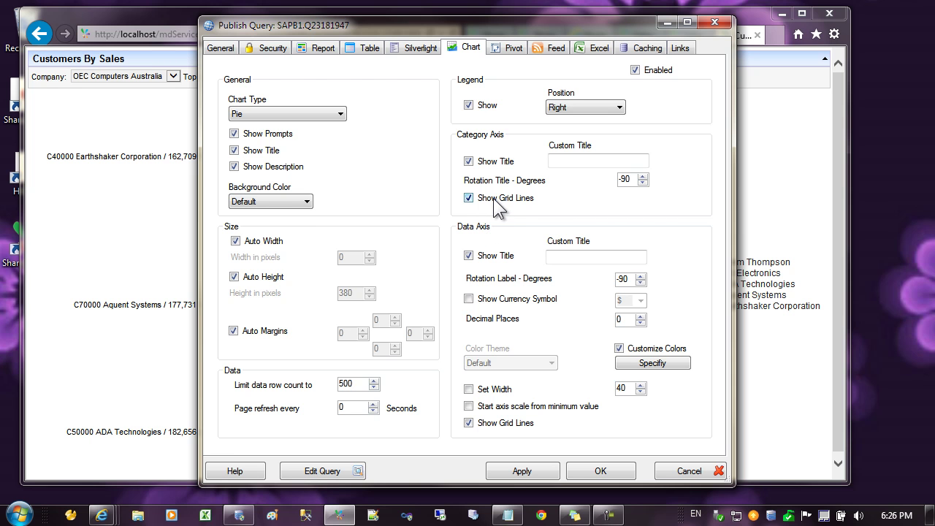
left_click(484, 425)
Apply the chart settings, resubmit the report to refresh the pie, and switch to Publisher
left_click(521, 471)
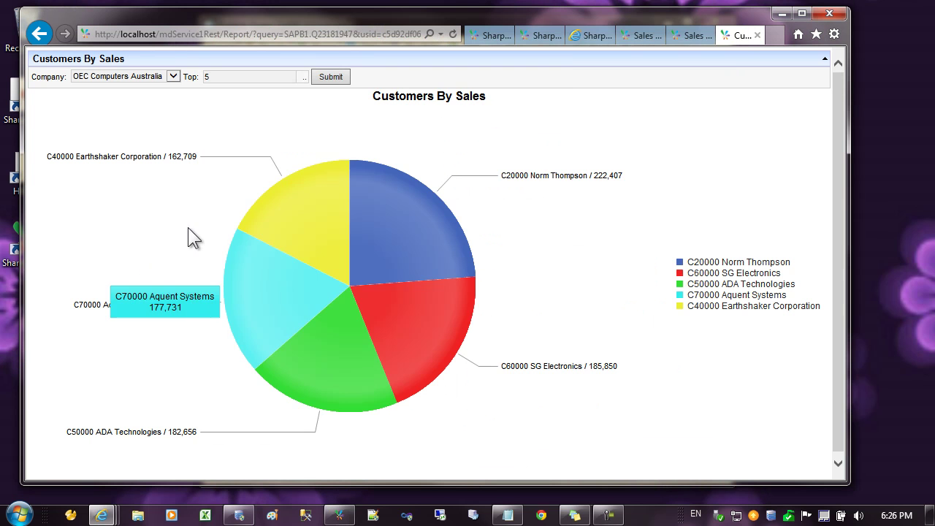
left_click(339, 75)
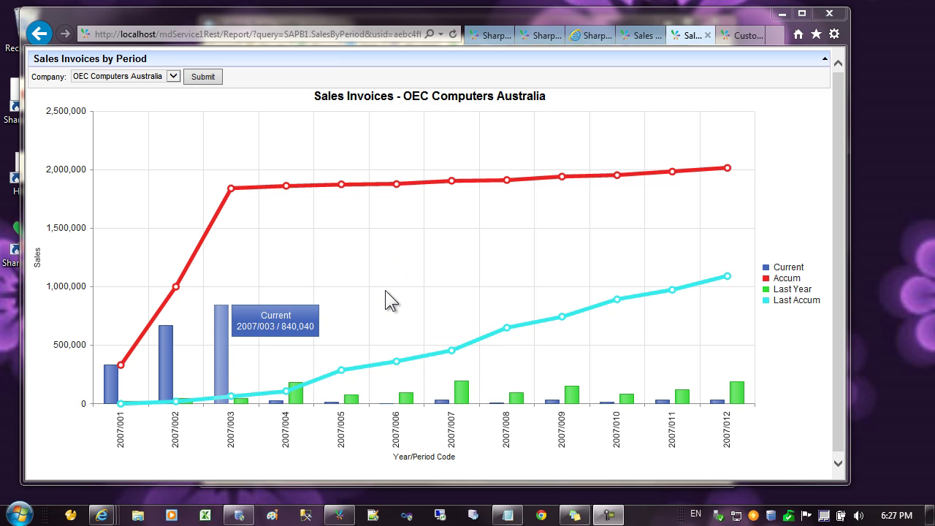
key("alt+Tab")
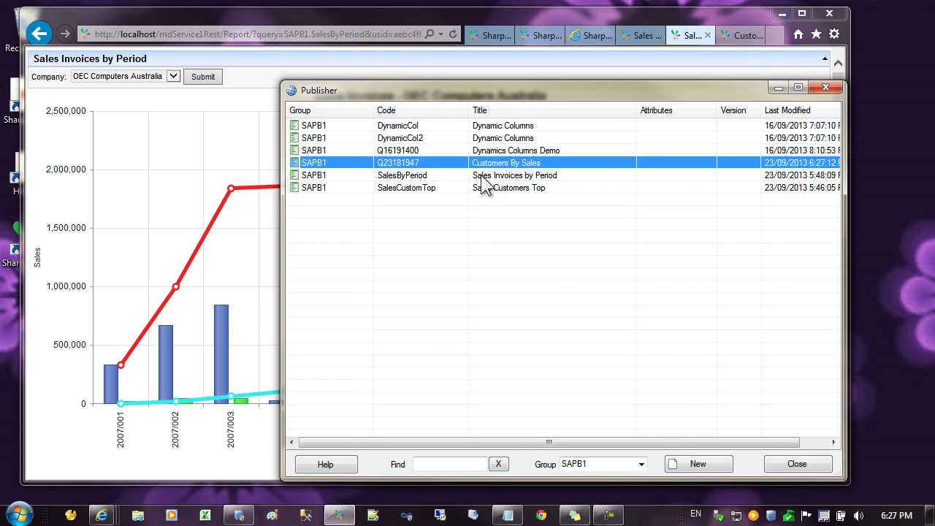
Open SalesByPeriod for editing and review its Table and Year/Period Code filters and Current/Last Year outputs
double_click(480, 176)
left_click(324, 470)
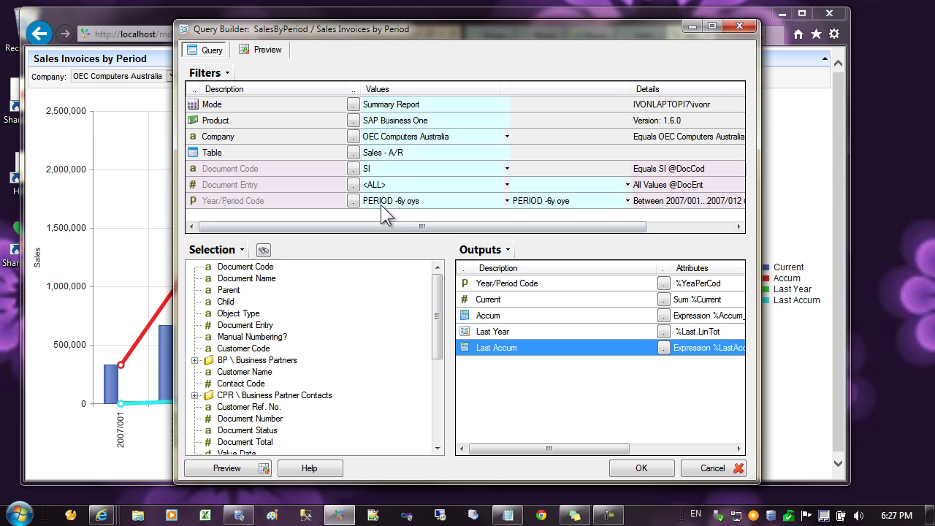
left_click(397, 160)
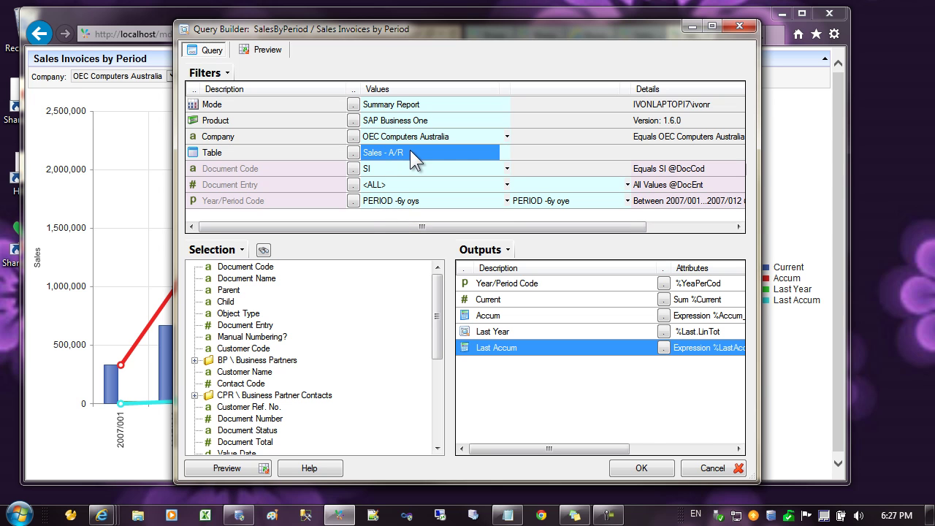
left_click(407, 200)
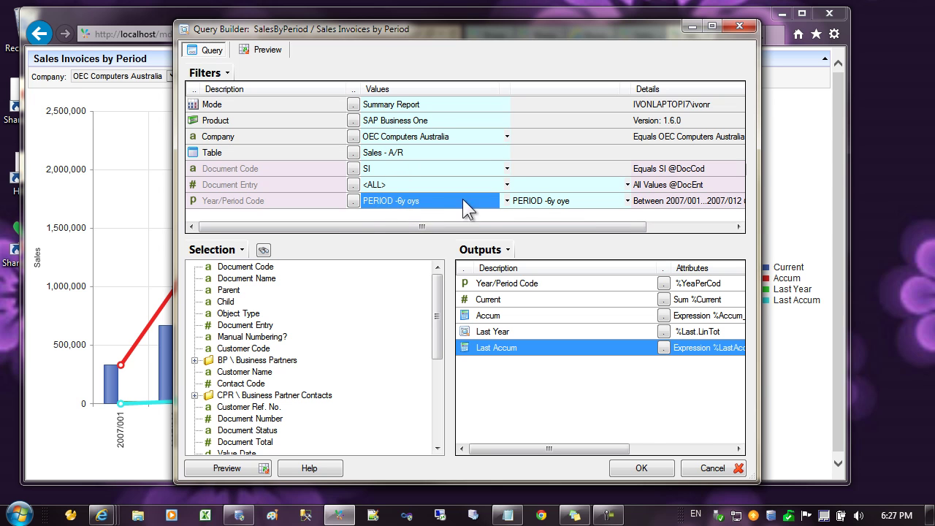
left_click(538, 201)
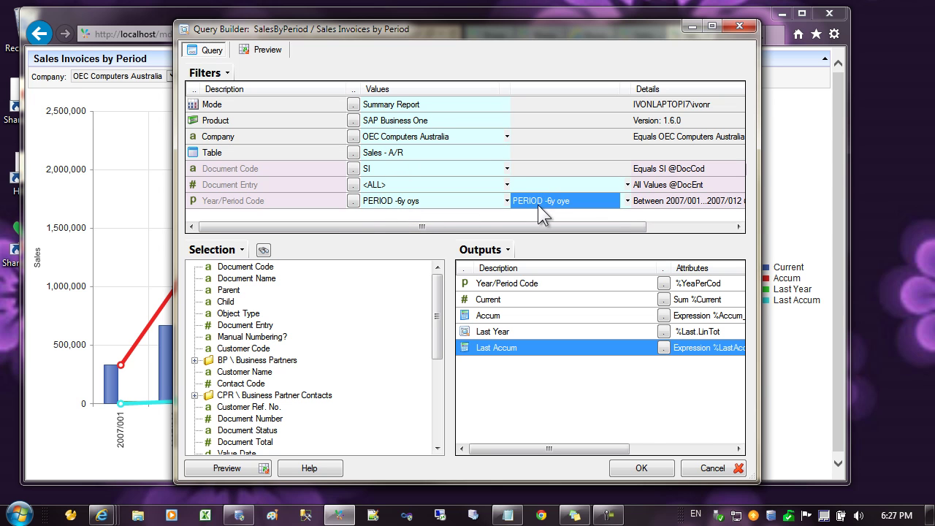
left_click(511, 284)
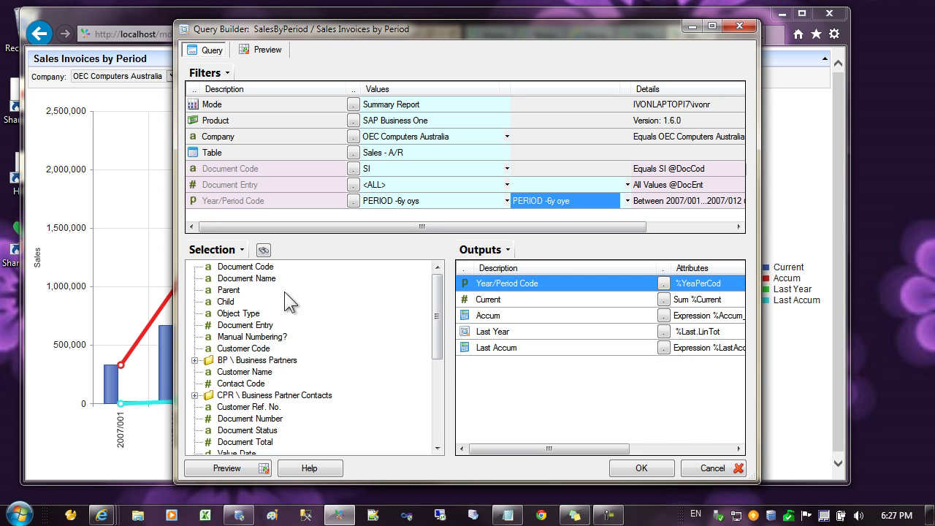
left_click(499, 299)
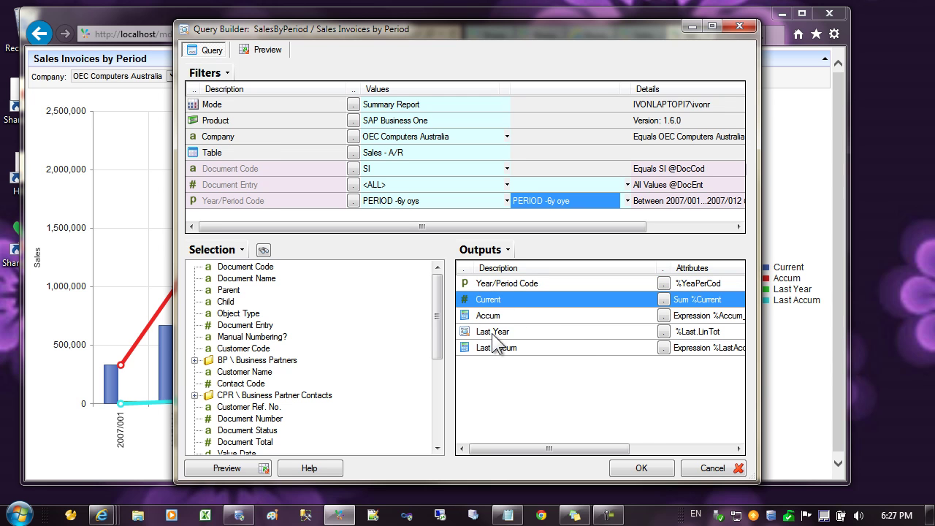
left_click(492, 332)
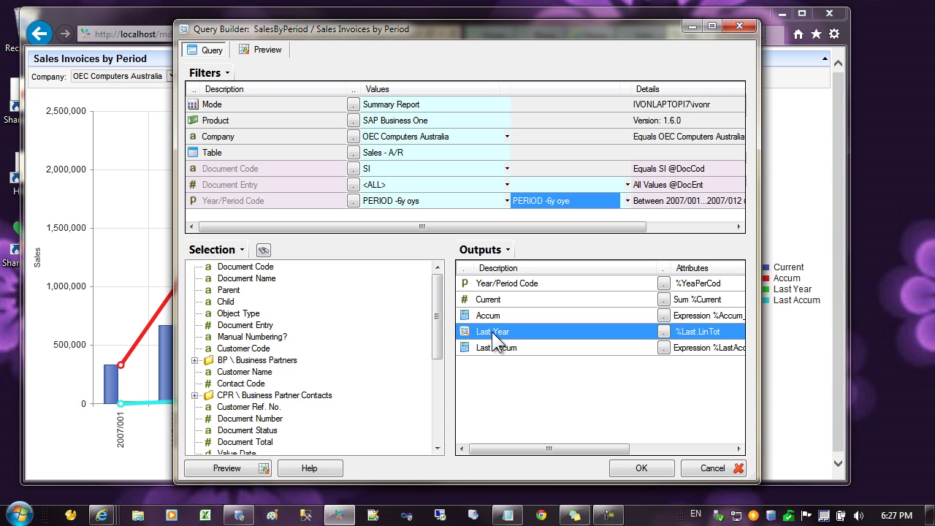
Open the Last Year output's sub-query, check its Company and Year/Period Code filters, and return
double_click(492, 331)
left_click(401, 86)
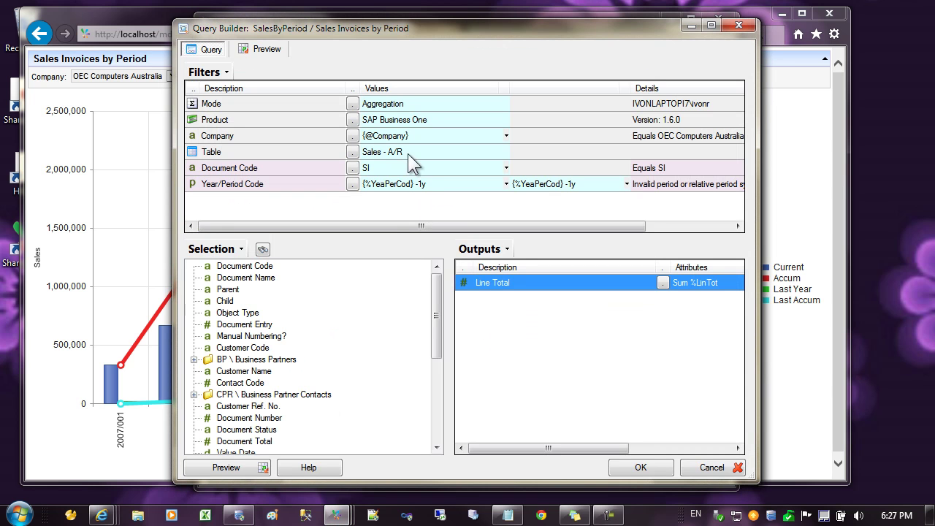
left_click(462, 135)
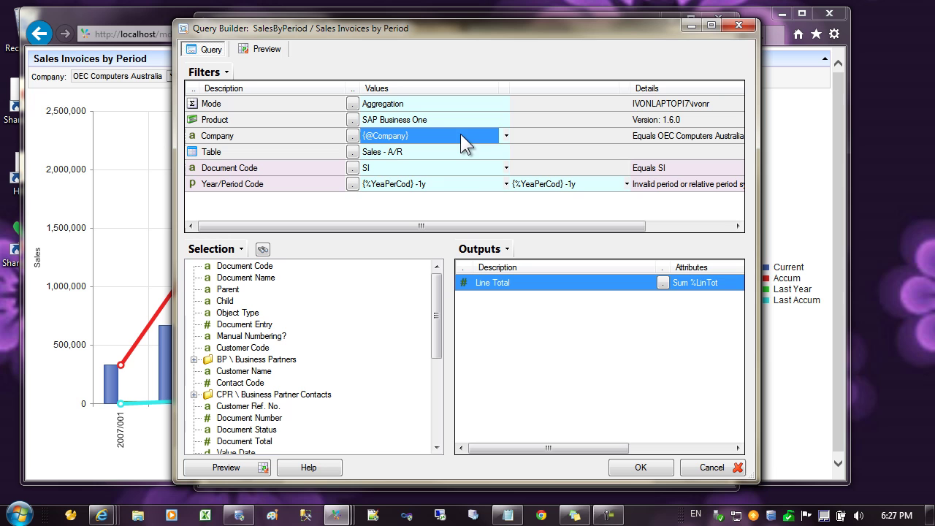
left_click(452, 182)
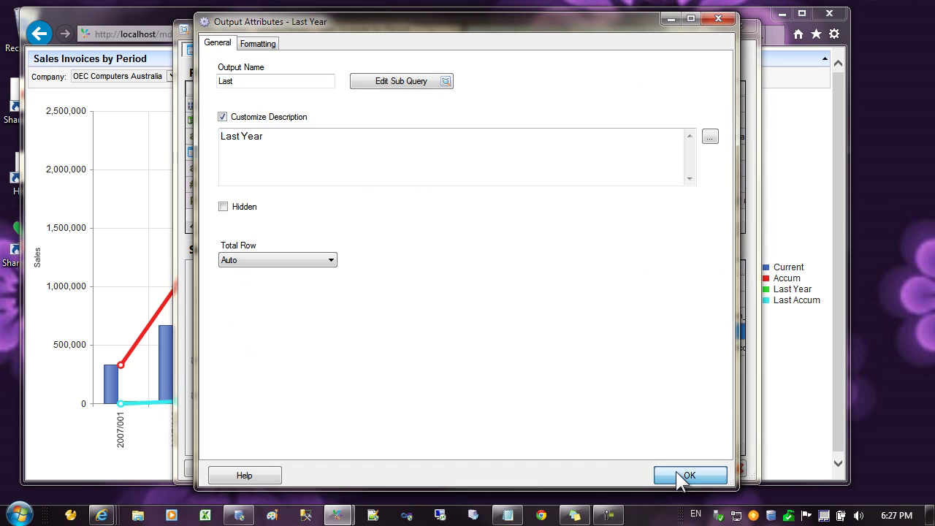
left_click(684, 473)
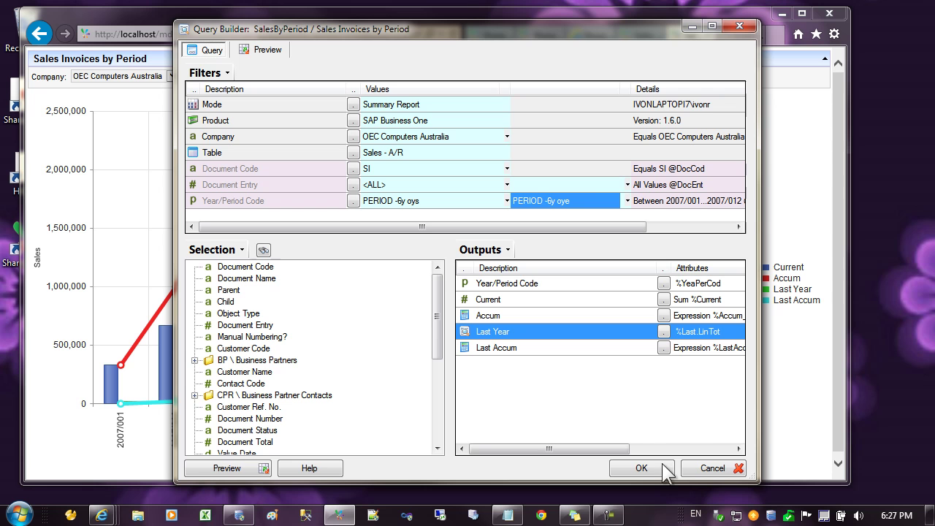
Preview SalesByPeriod's results and select Current, Accum and Last Accum cells to read their sums
left_click(242, 468)
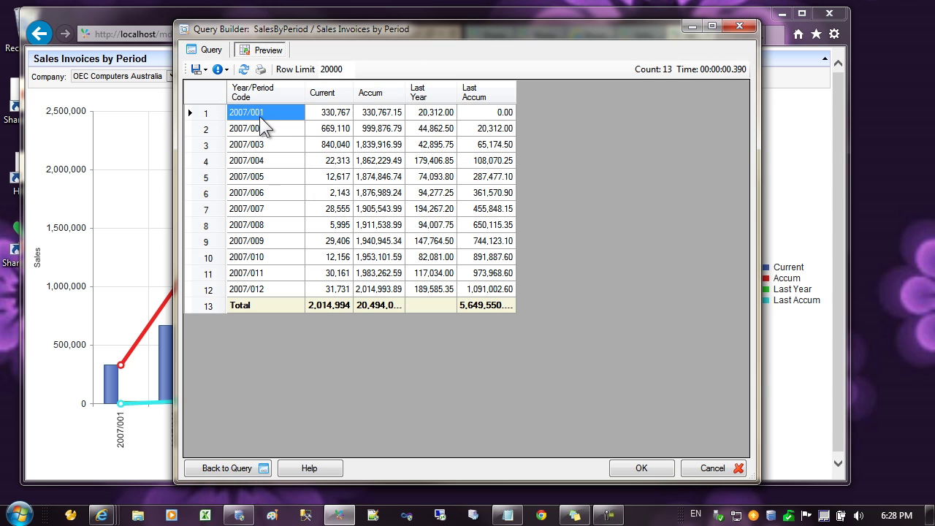
left_click_drag(258, 109, 261, 208)
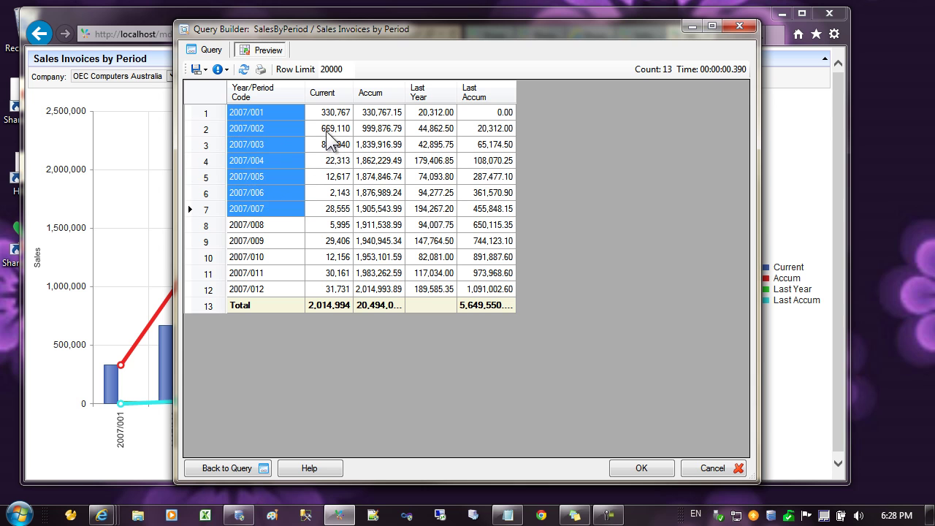
left_click_drag(326, 129, 334, 115)
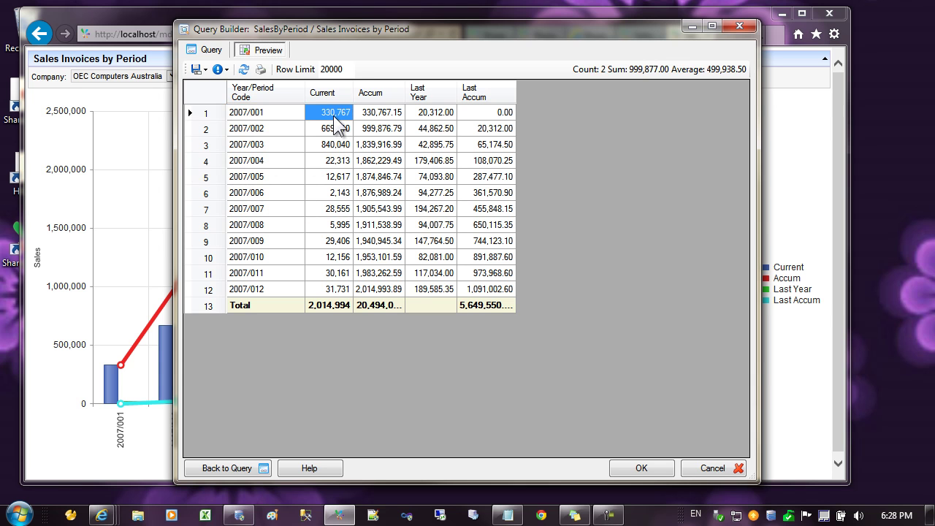
left_click(377, 111)
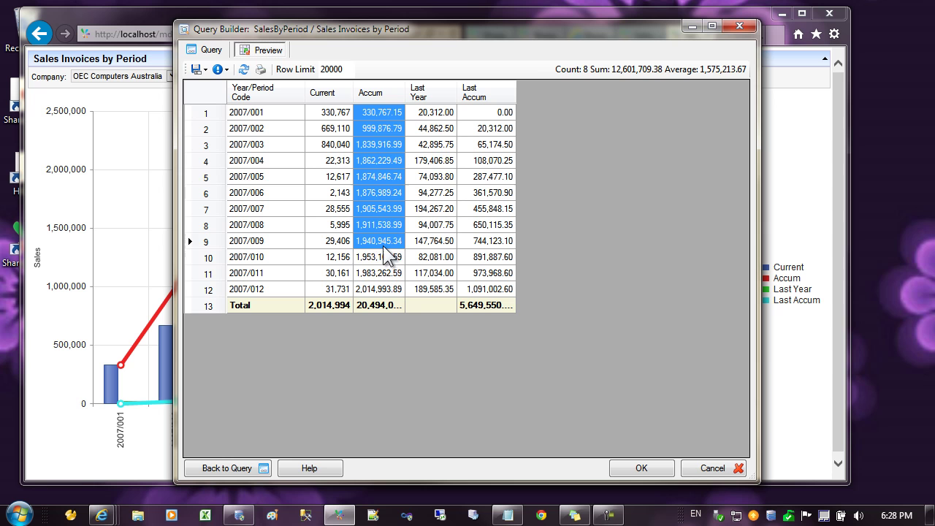
left_click_drag(387, 256, 391, 289)
left_click(435, 115)
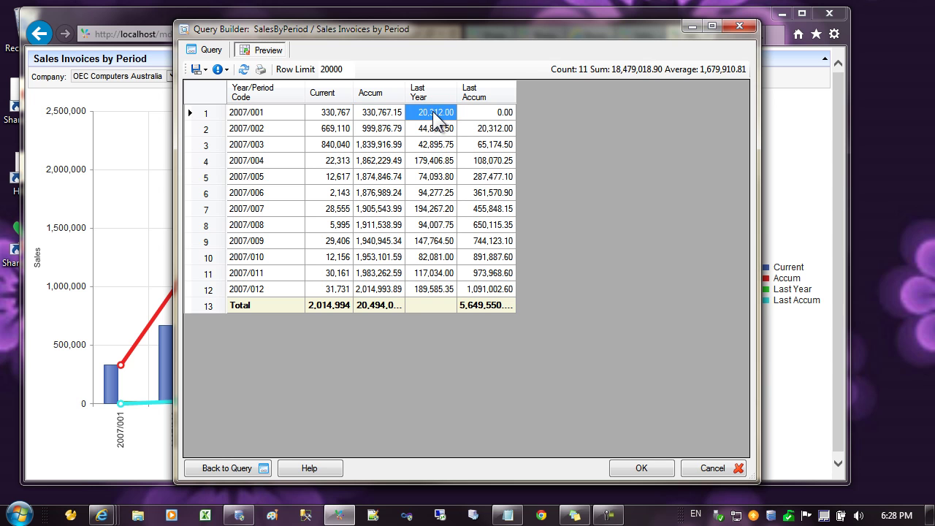
left_click_drag(491, 116, 487, 249)
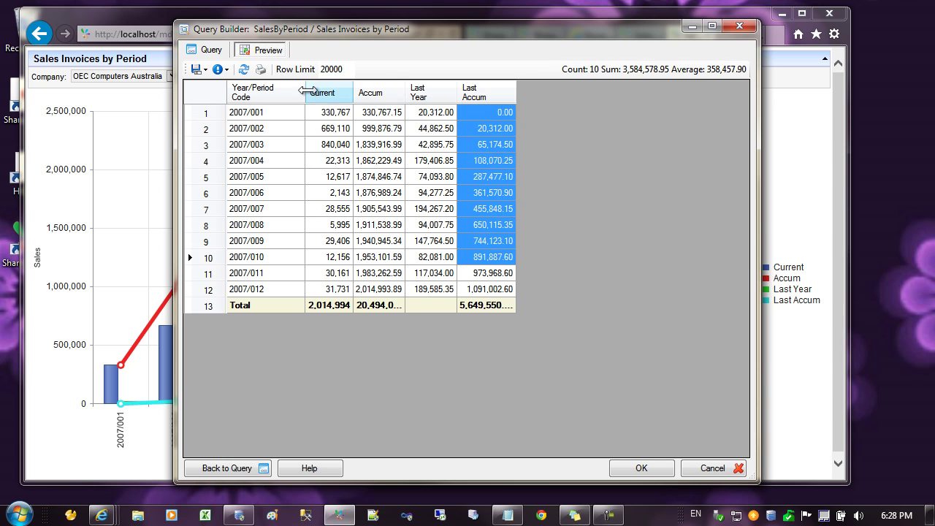
Return to the query design and inspect the Accum output's expression and the Last Accum output
left_click(207, 50)
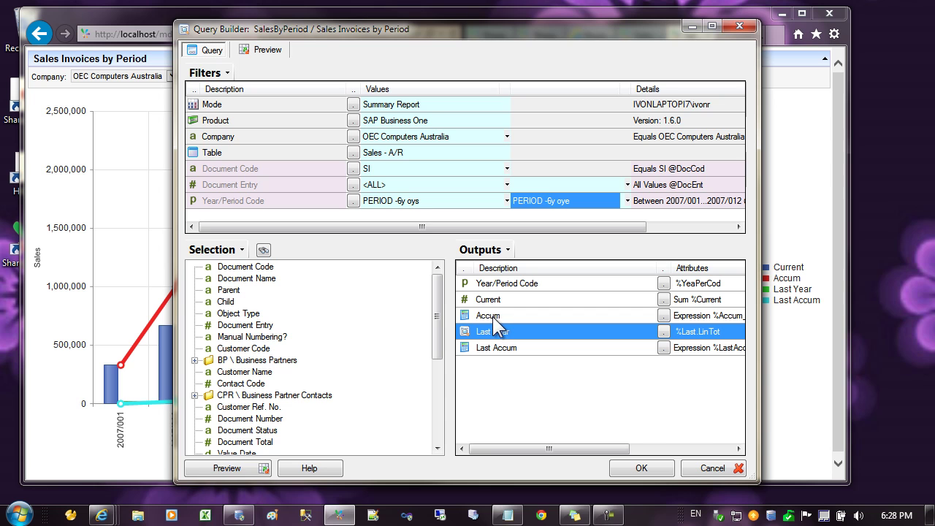
double_click(493, 316)
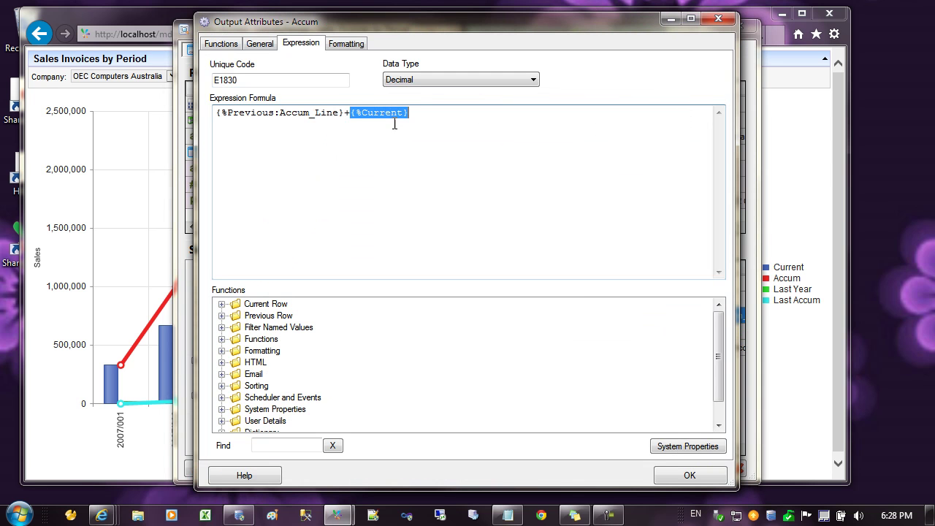
left_click(416, 115)
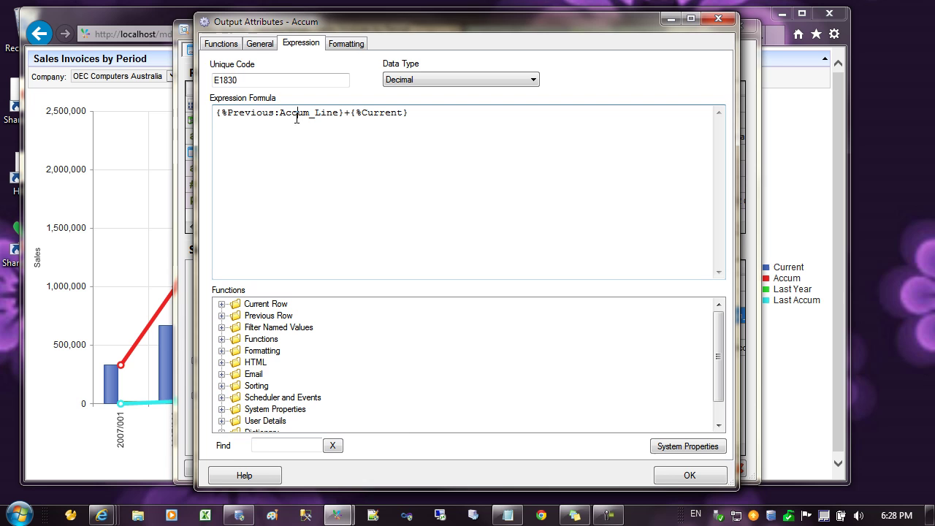
left_click(679, 475)
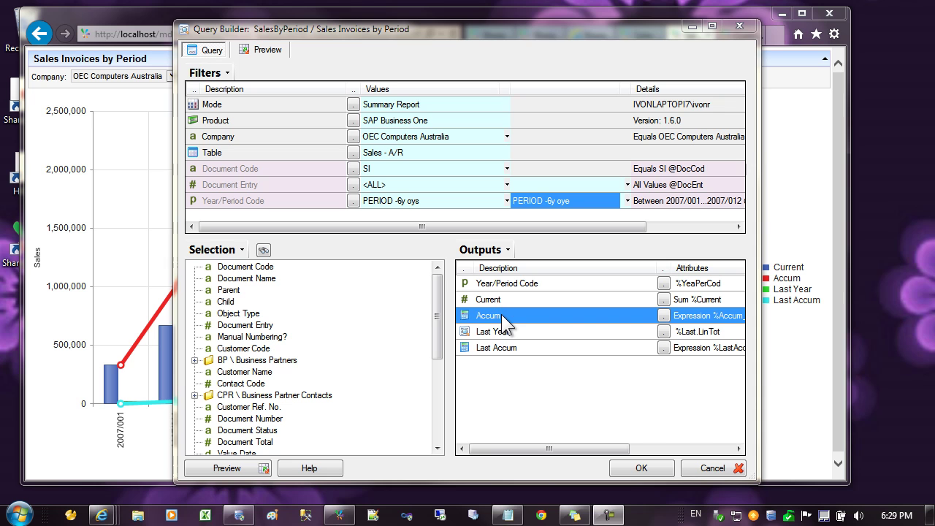
left_click(509, 347)
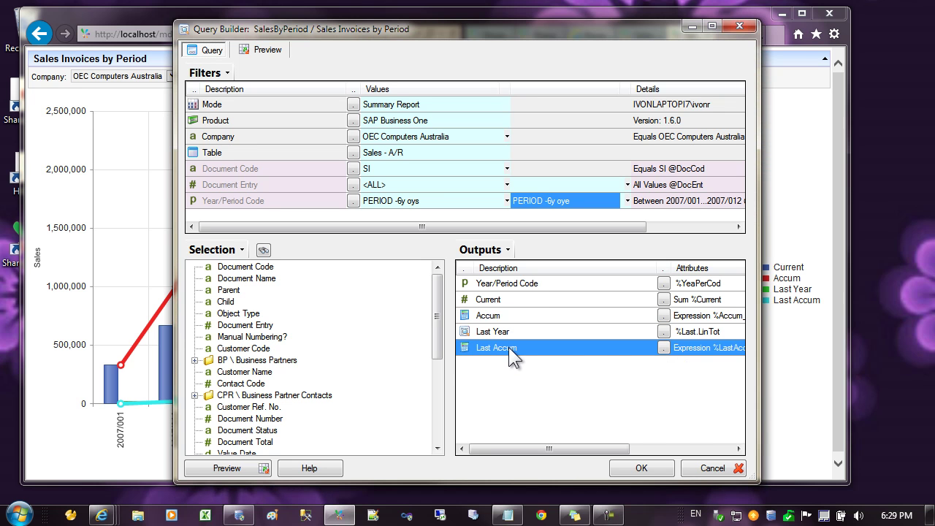
left_click(495, 312)
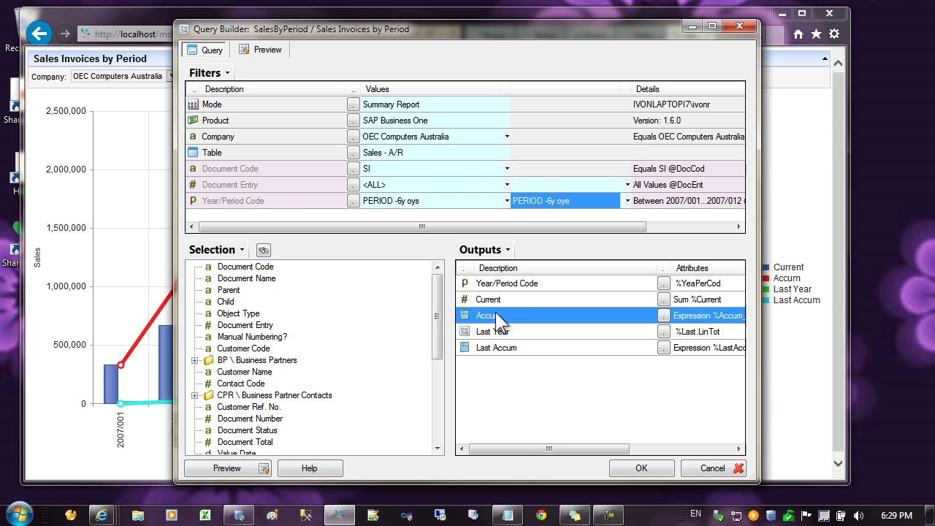
Rename the Accum output's suffix, trying Area, then Column, then Sum
right_click(496, 312)
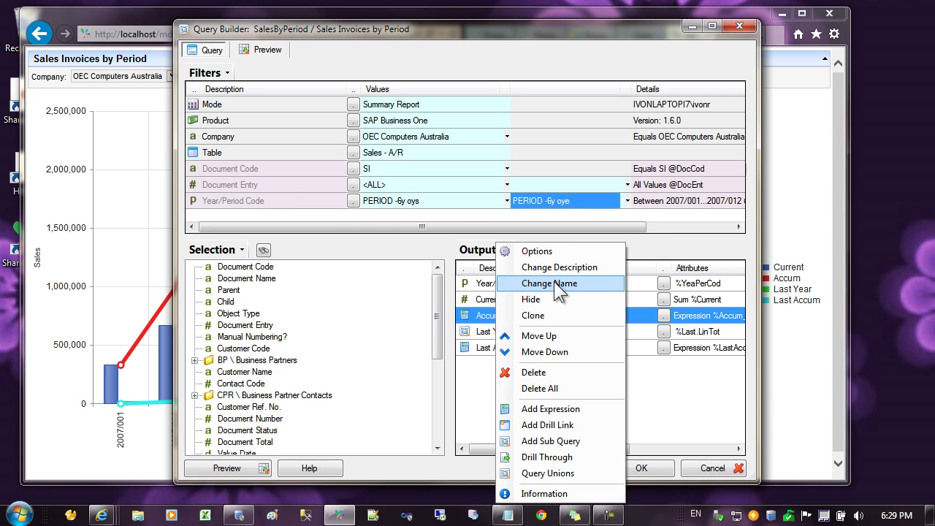
left_click(553, 282)
left_click(331, 248)
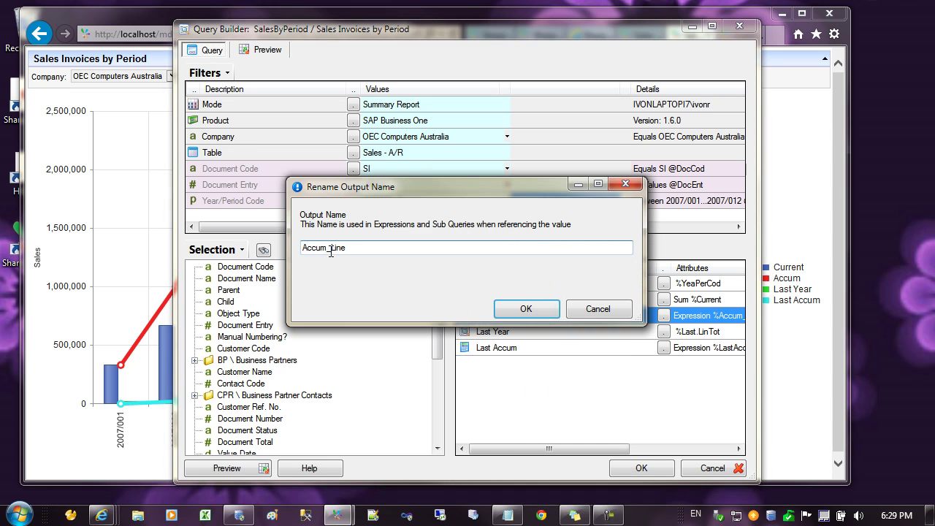
left_click_drag(328, 248, 357, 248)
left_click(357, 248)
key("shift+Left")
key("shift+Left")
key("shift+Left")
key("shift+Left")
type("Area")
key("shift+Left")
key("shift+Left")
key("shift+Left")
key("shift+Left")
type("Column")
key("shift+Left")
key("shift+Left")
key("shift+Left")
key("shift+Left")
key("shift+Left")
key("shift+Left")
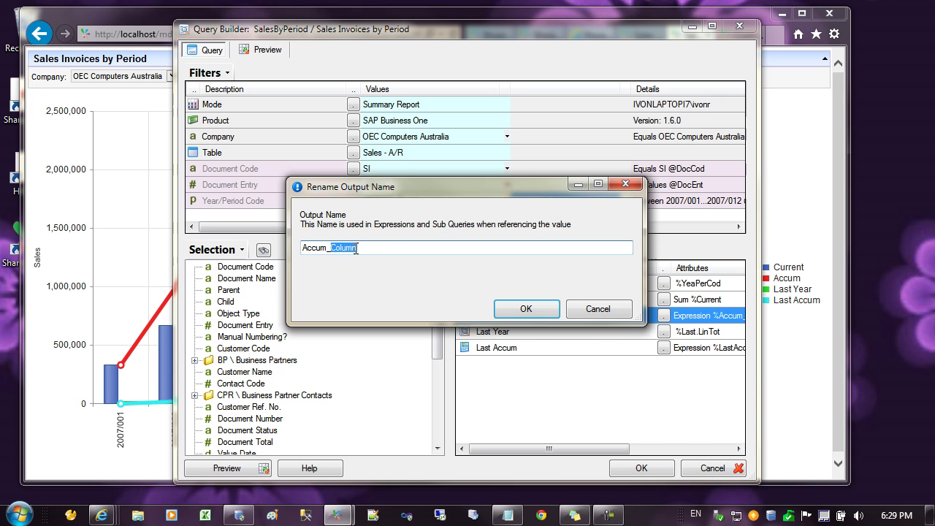
type("Sum")
left_click(526, 309)
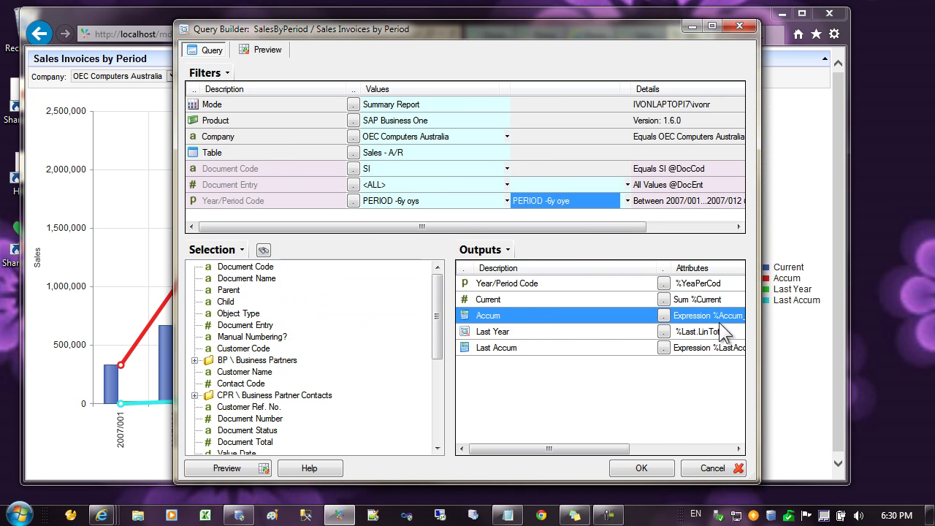
Widen the Query Builder window and change the Accum output's name suffix to None
left_click_drag(753, 297, 801, 307)
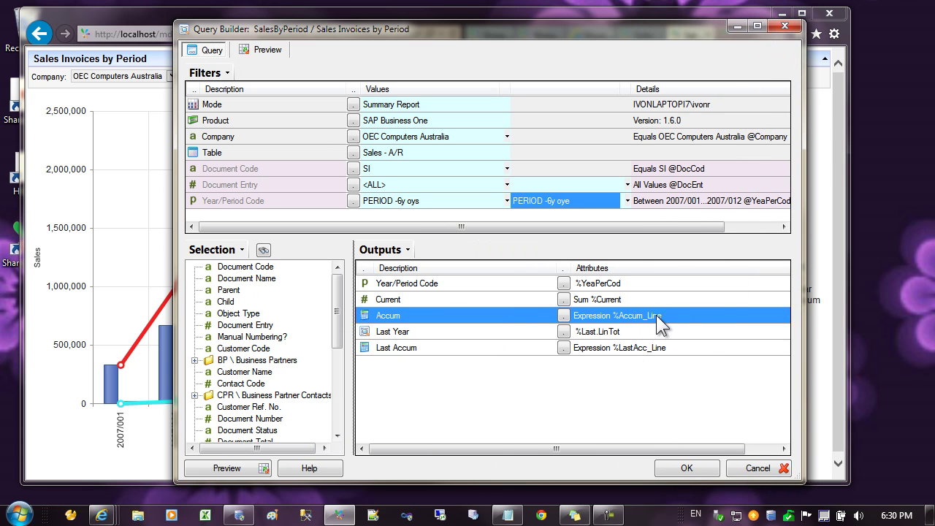
left_click(653, 349)
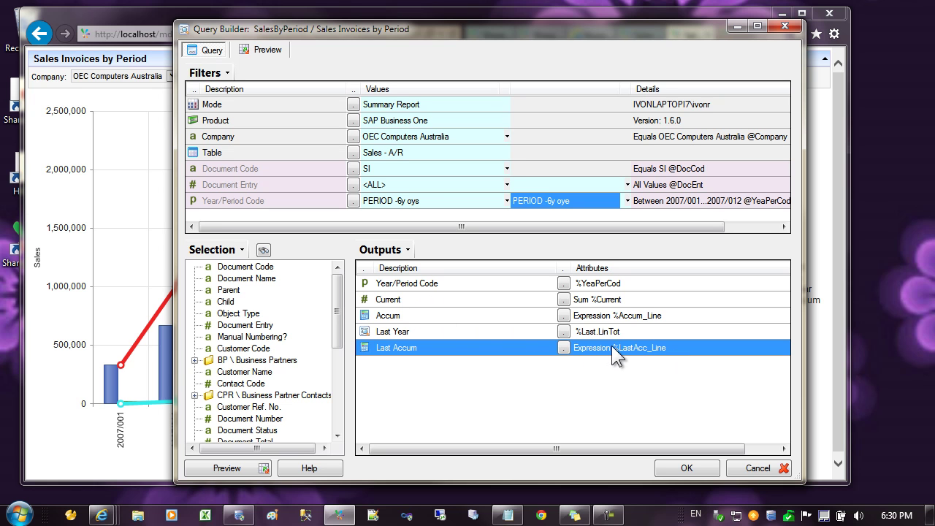
left_click(629, 315)
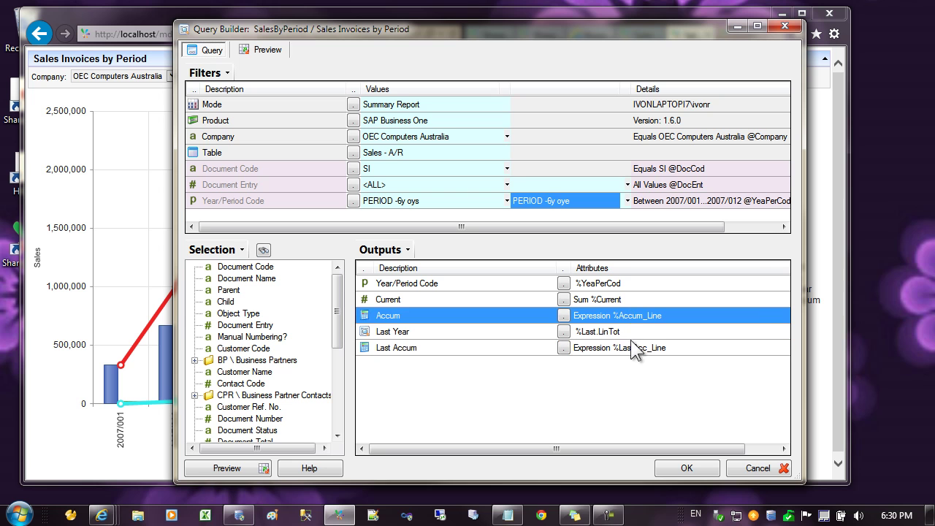
right_click(630, 315)
left_click(680, 283)
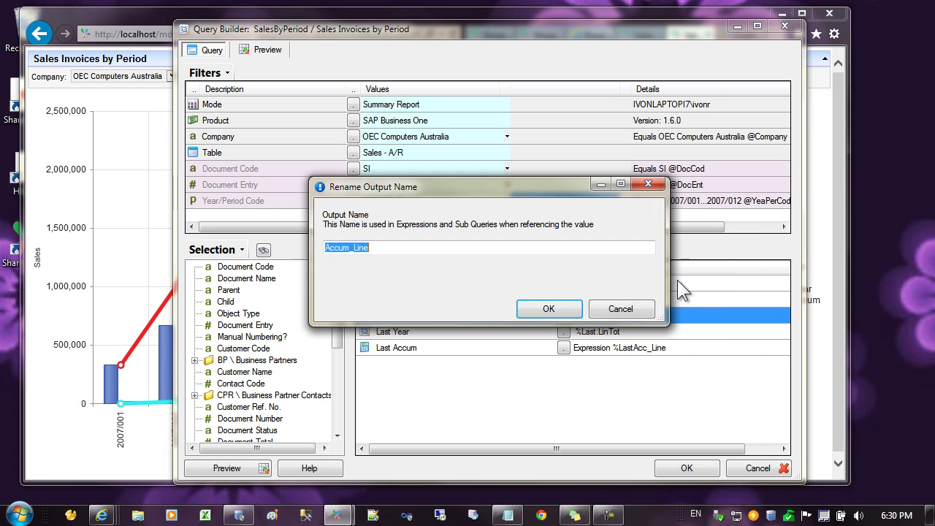
left_click_drag(354, 249, 379, 248)
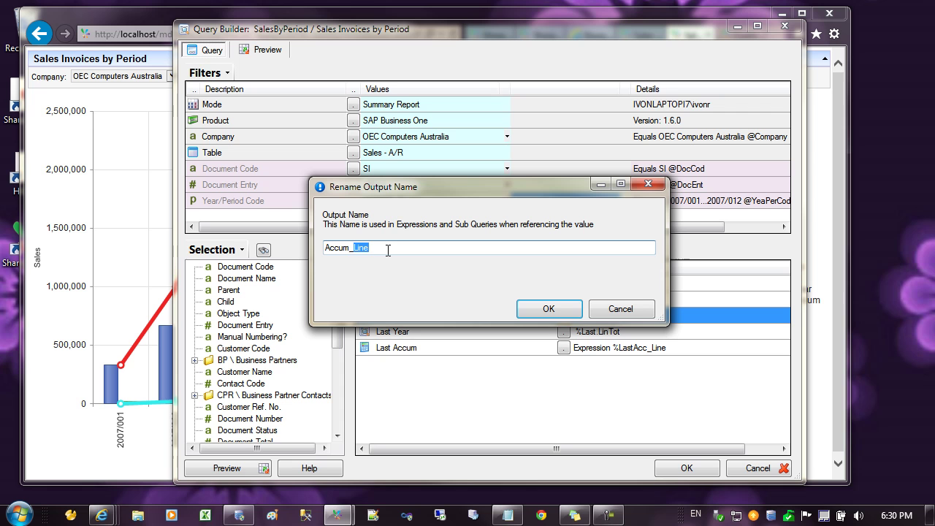
type("None")
left_click(559, 303)
Open the query's Drill Through definitions and edit the D1 Show Customers linked query
left_click(303, 183)
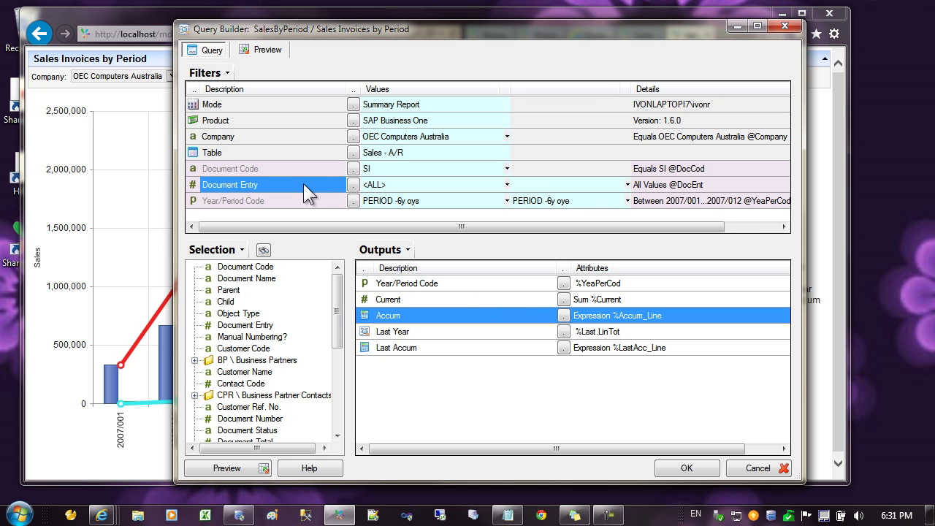
right_click(303, 183)
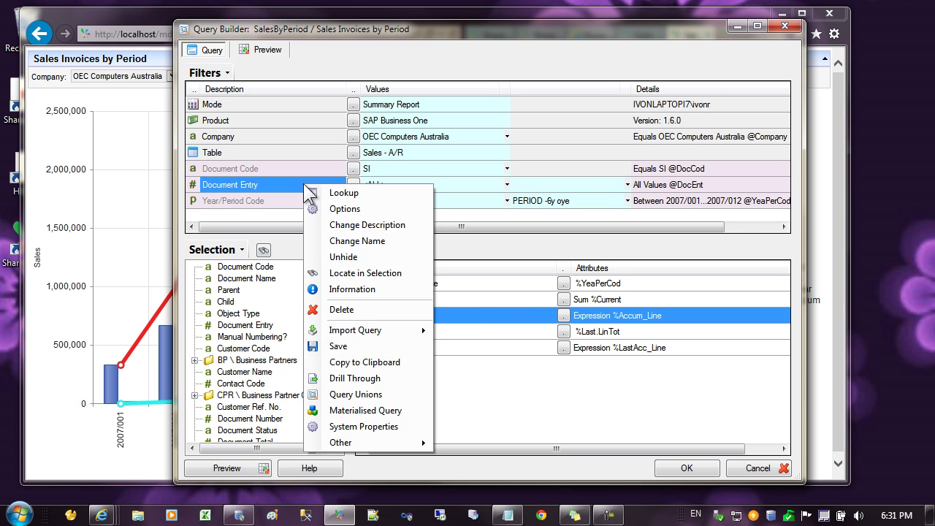
left_click(354, 378)
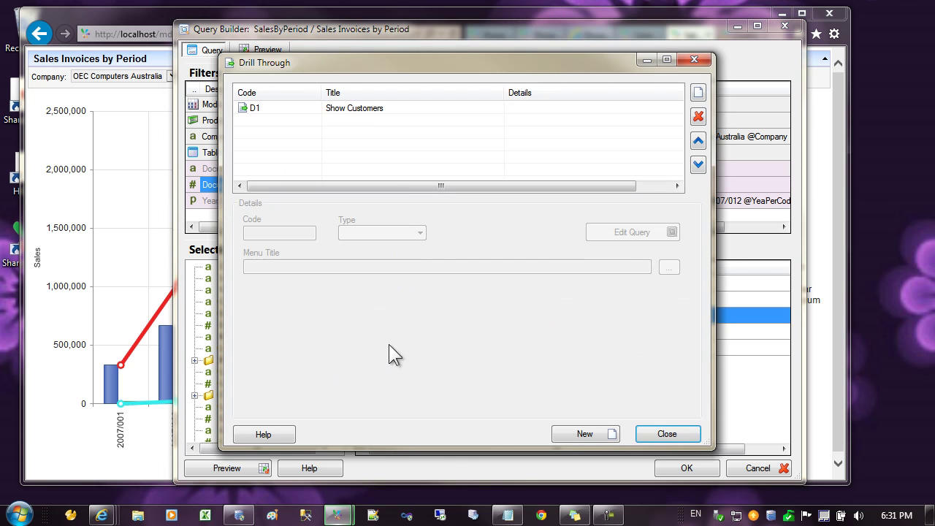
left_click(352, 111)
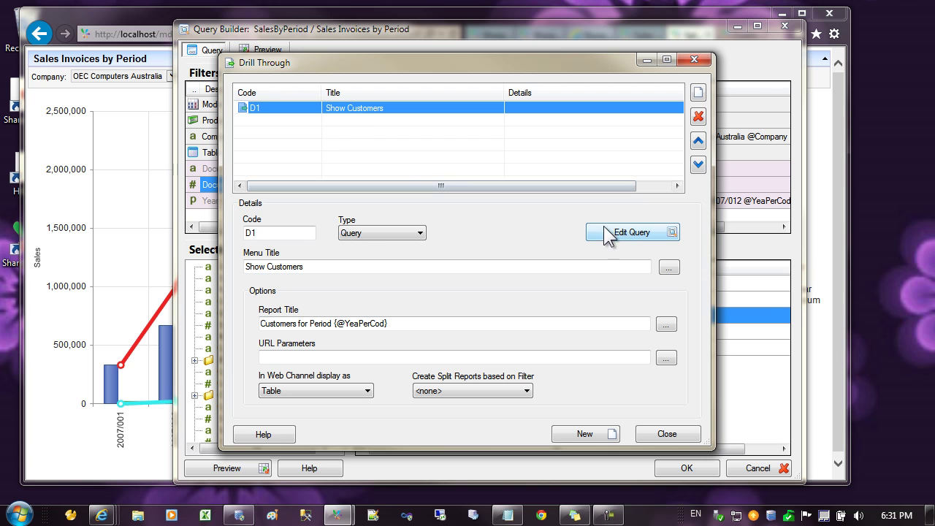
left_click(632, 232)
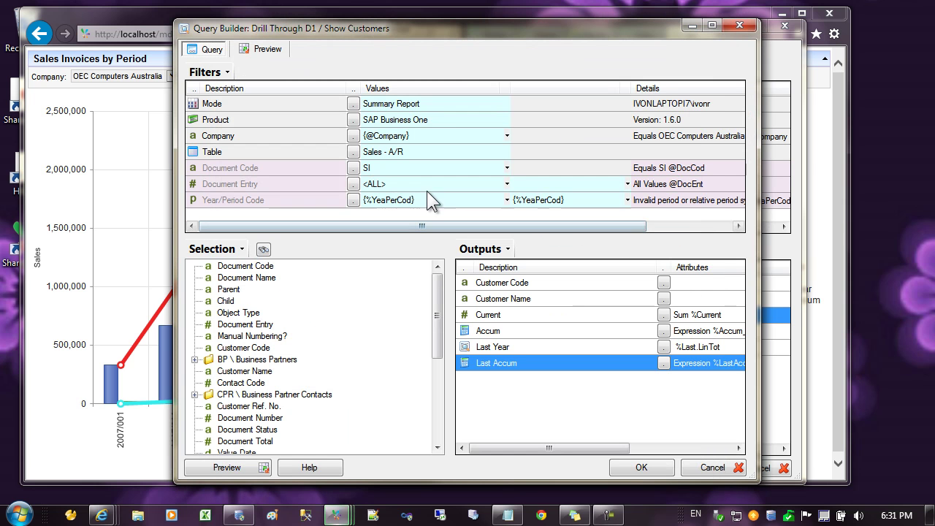
Check the drill-through query's Company parameter and Year/Period Code values {%YeaPerCod} without changing them
left_click(470, 135)
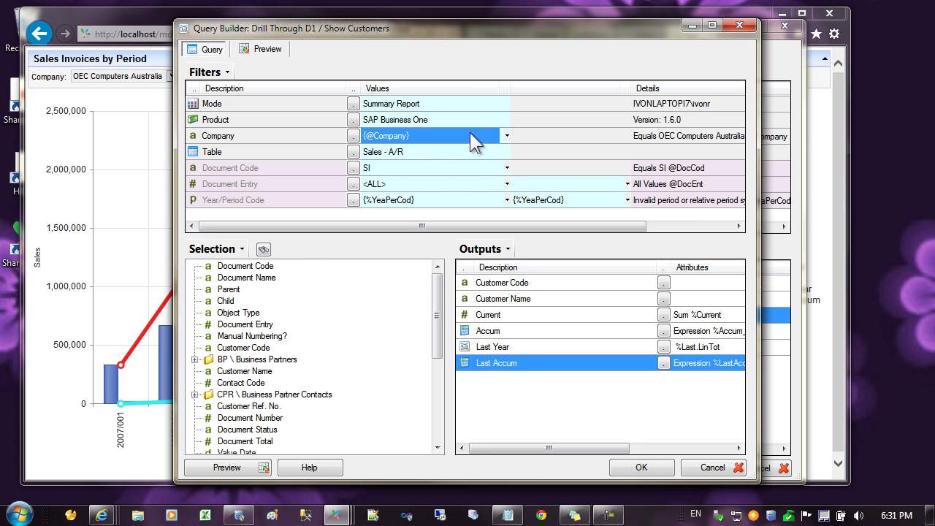
left_click(268, 204)
left_click(424, 200)
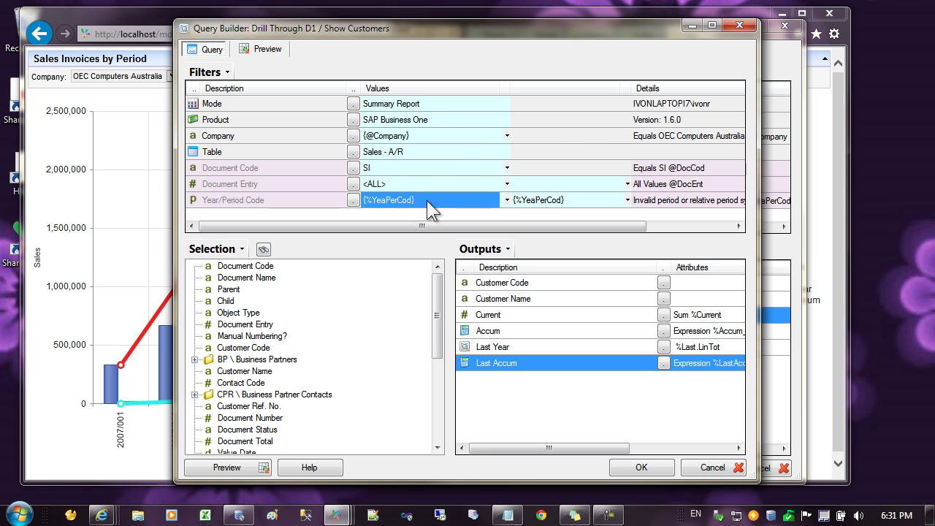
left_click(508, 199)
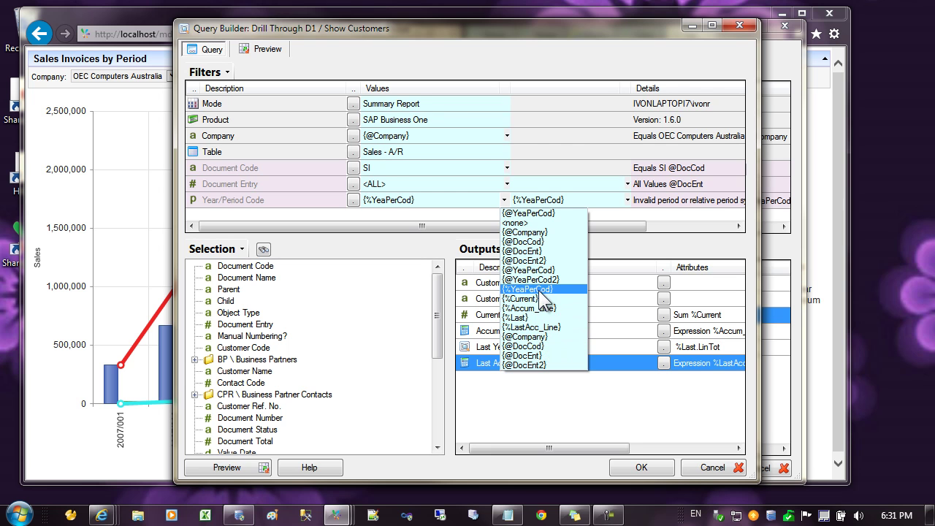
left_click(445, 198)
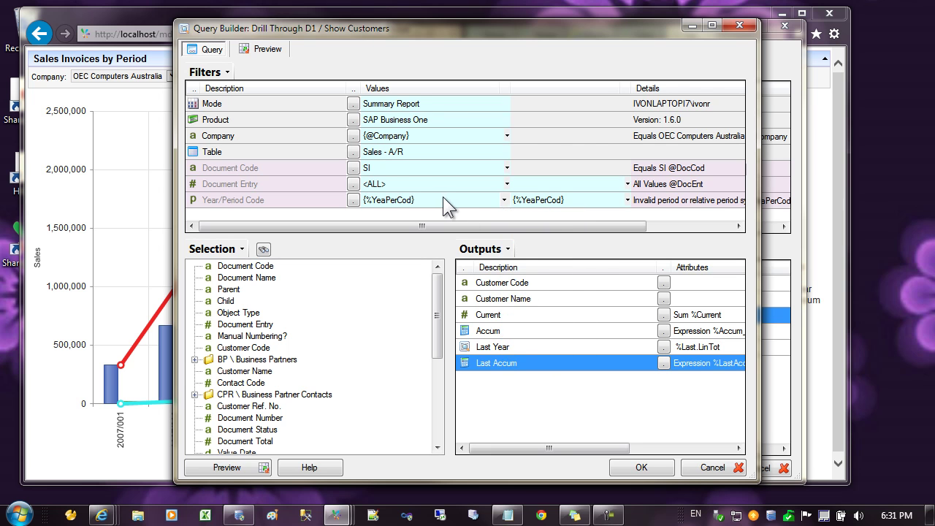
left_click(504, 348)
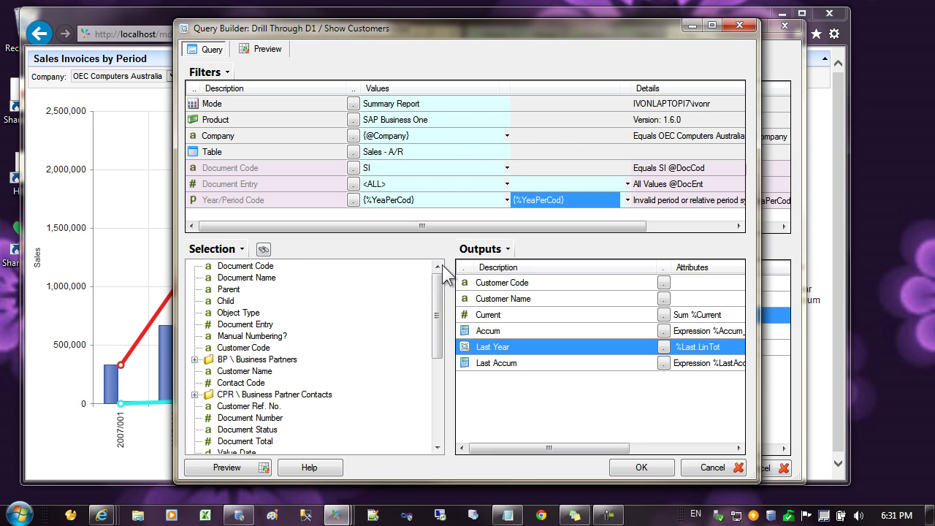
left_click(385, 201)
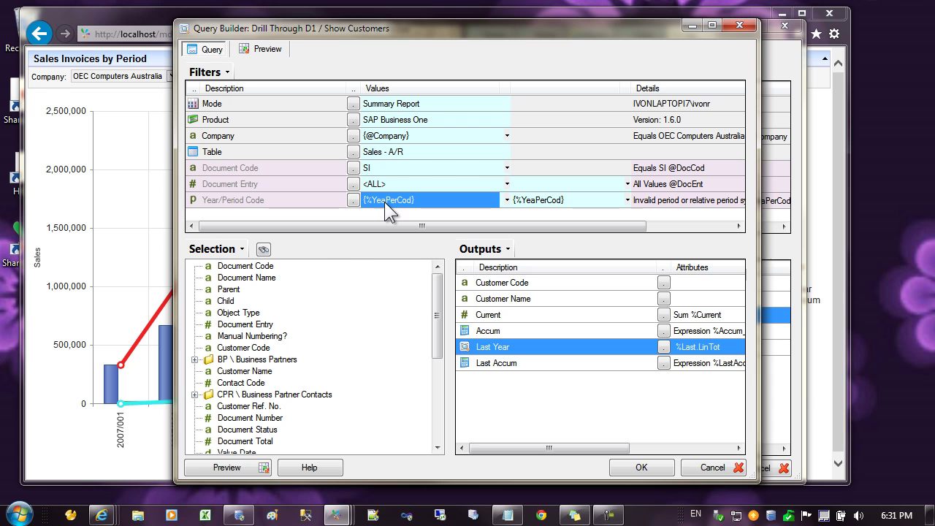
Leave the drill-through settings and preview the sales-by-period results table
left_click(698, 466)
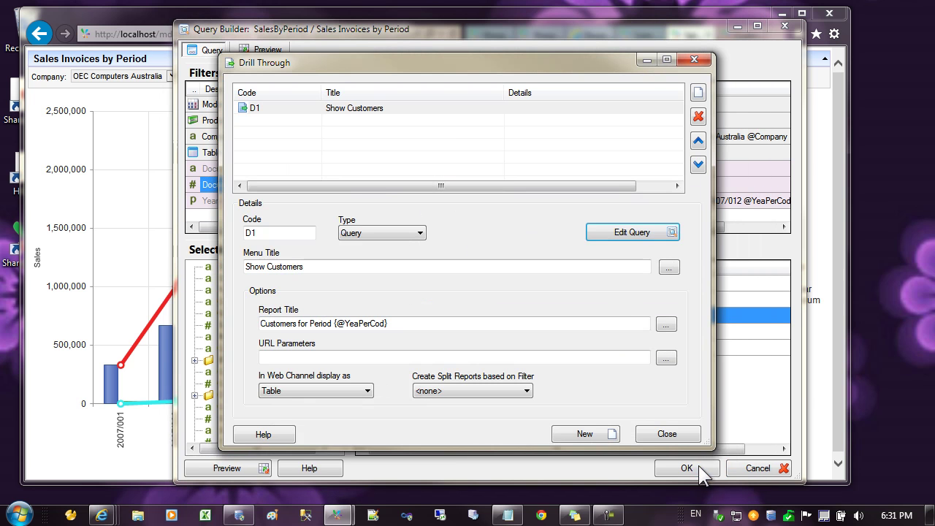
left_click(666, 434)
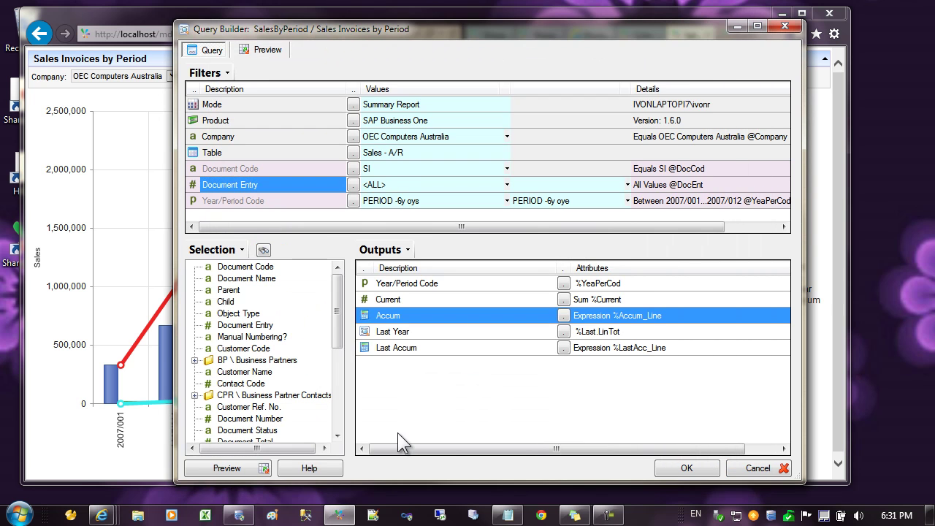
left_click(219, 468)
Run Show Customers for the 2007/002 period row, then for the 2007/003 chart bar
left_click(321, 128)
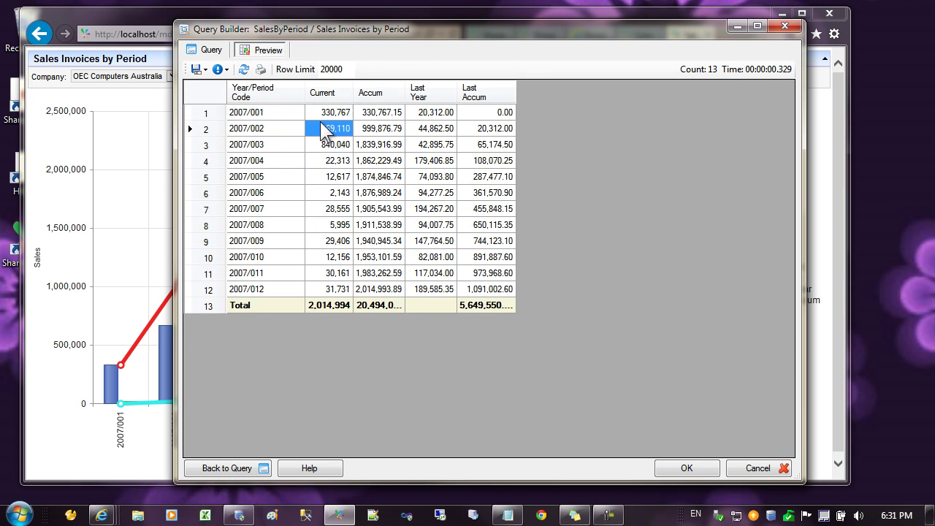
right_click(321, 128)
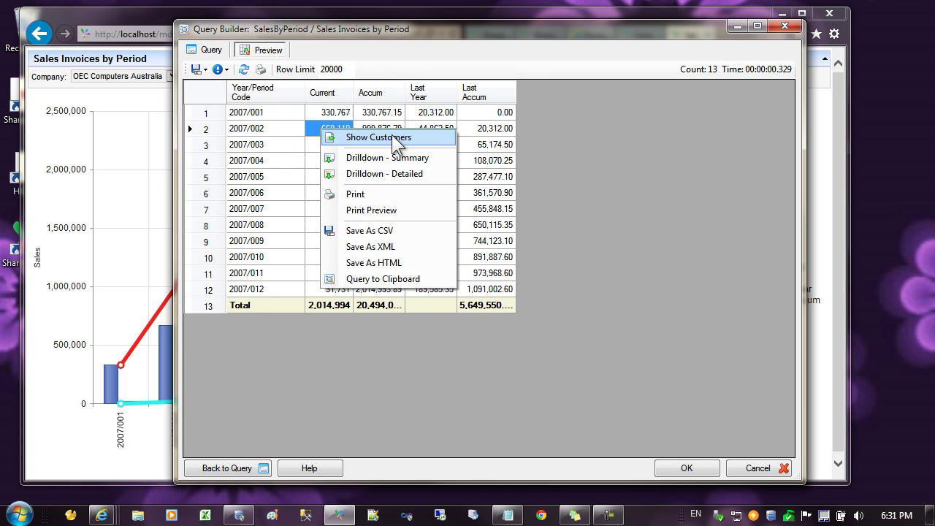
left_click(138, 191)
left_click(222, 314)
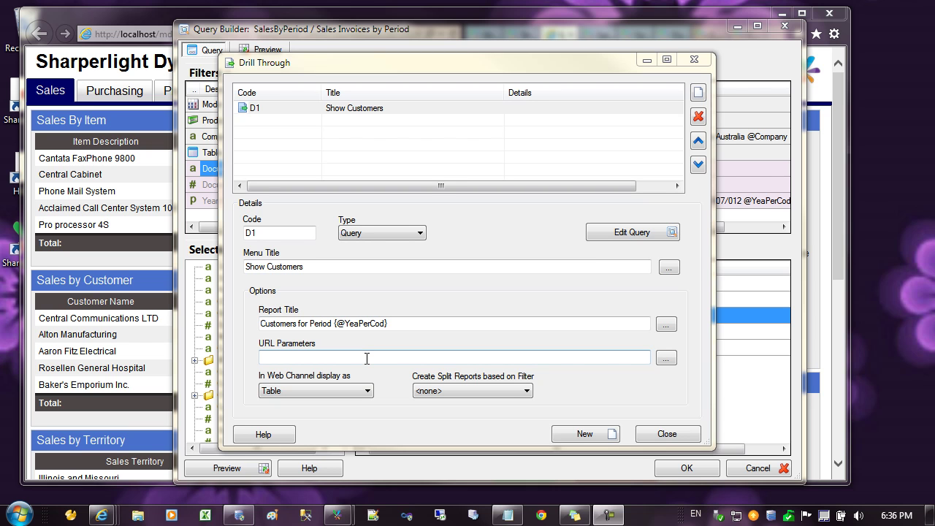
left_click(366, 394)
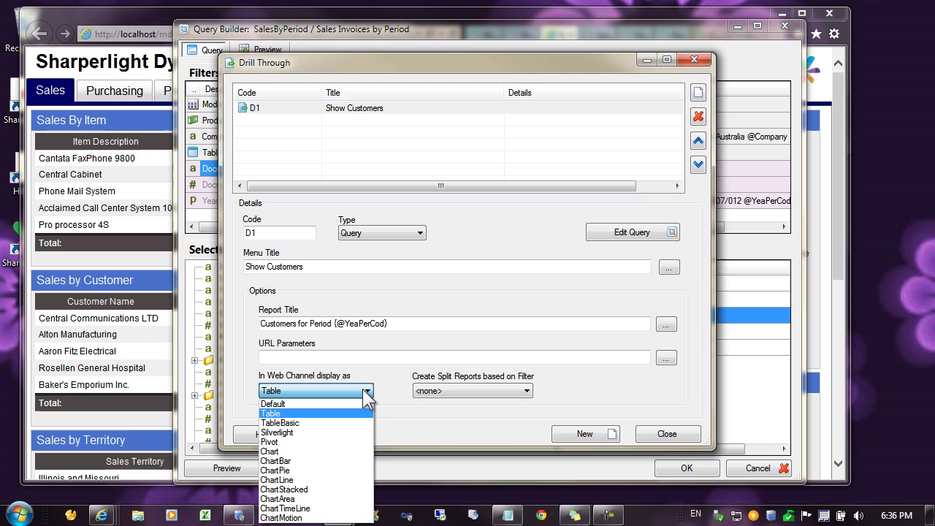
left_click(319, 411)
left_click(352, 356)
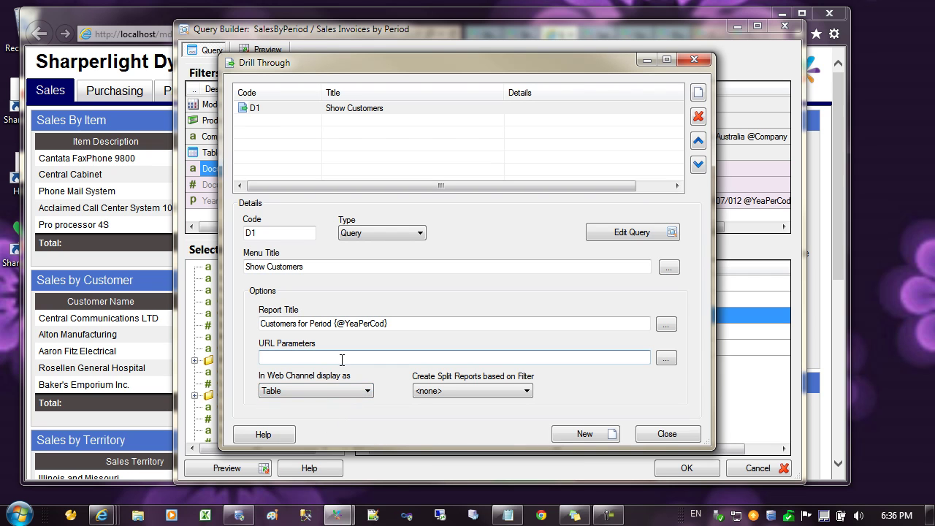
left_click(406, 323)
left_click_drag(407, 323, 251, 323)
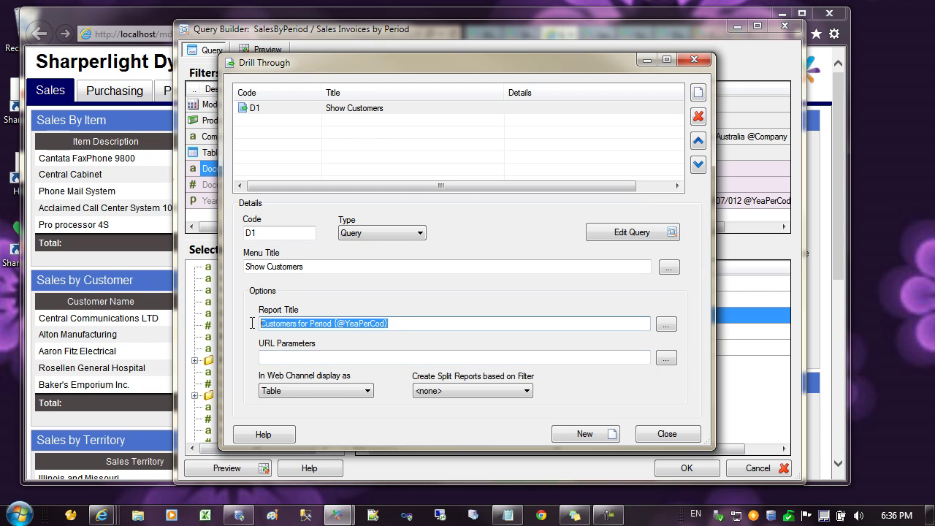
left_click(403, 324)
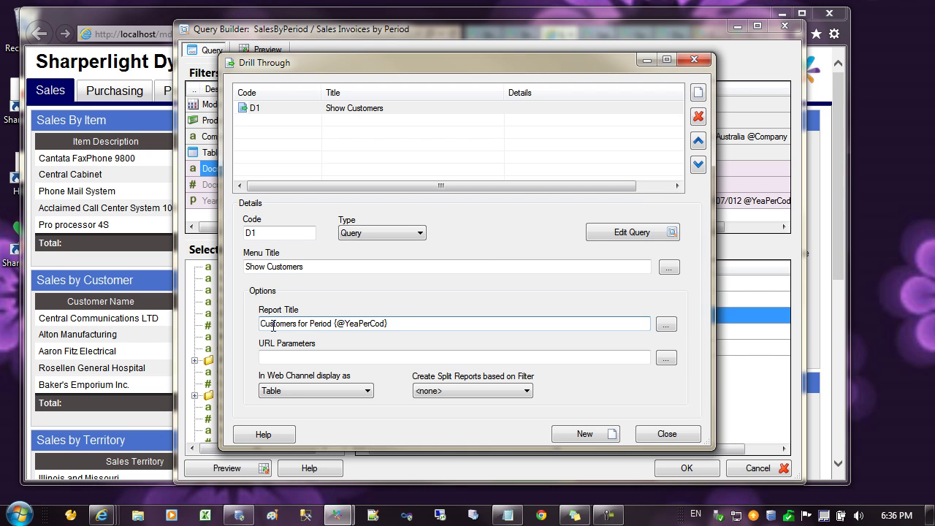
left_click(667, 325)
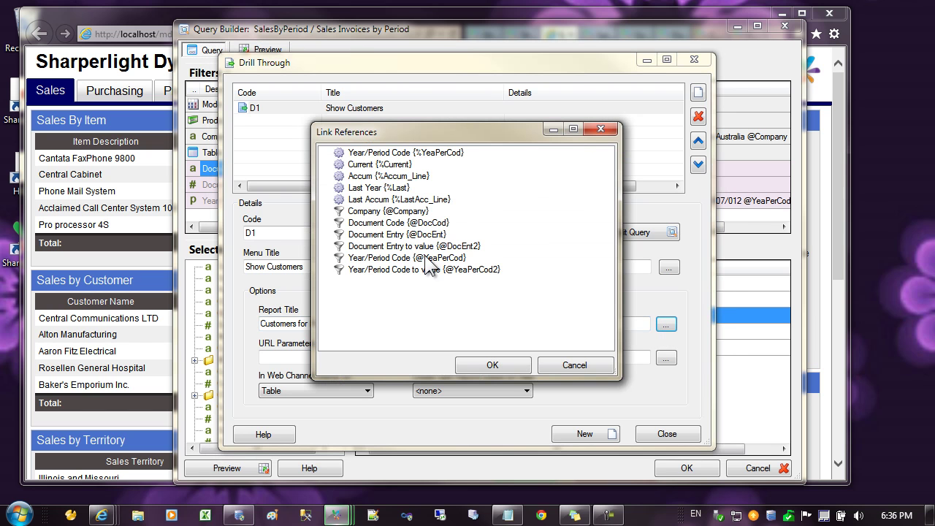
left_click(384, 154)
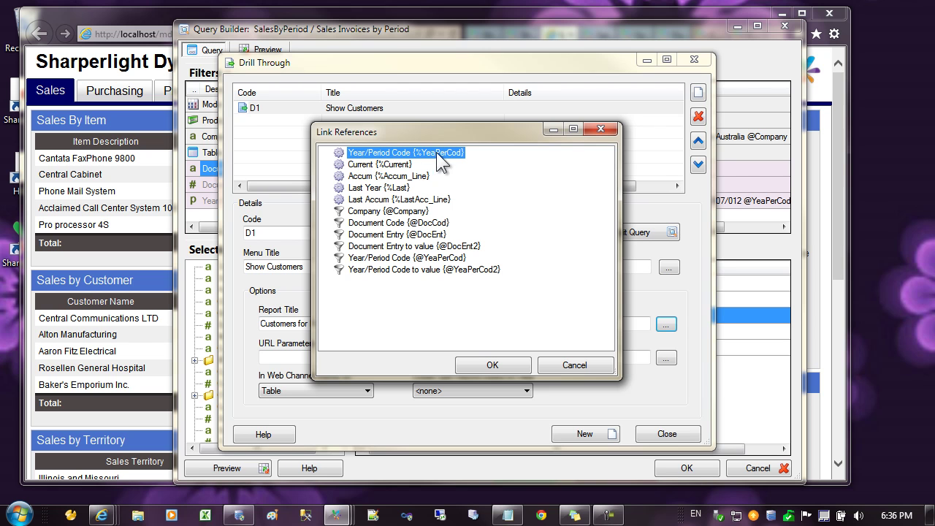
left_click(576, 365)
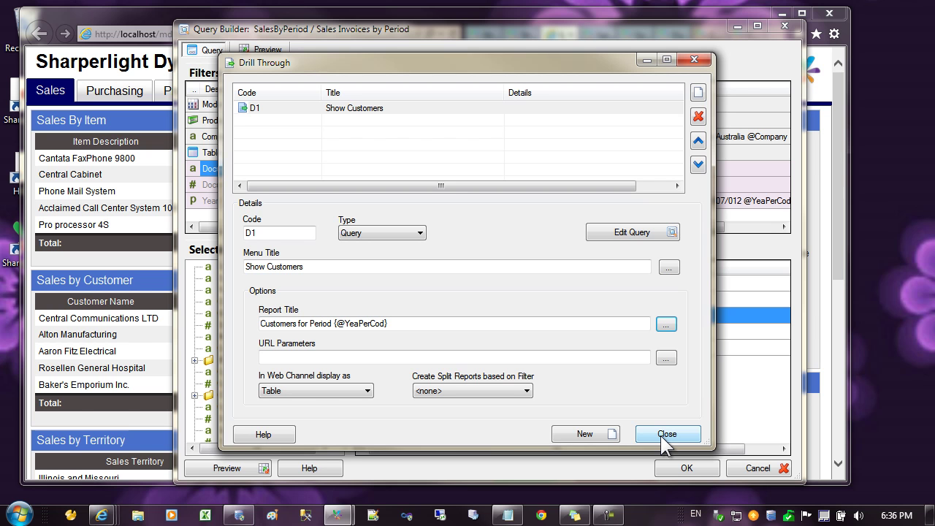
Open the Customer Sales tile's settings and browse published content for its Content URL
left_click(661, 435)
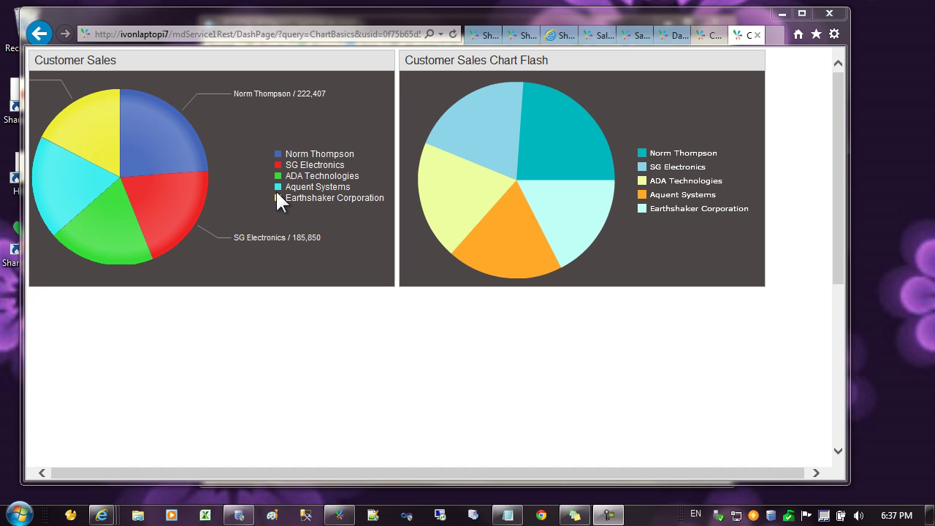
left_click(355, 61)
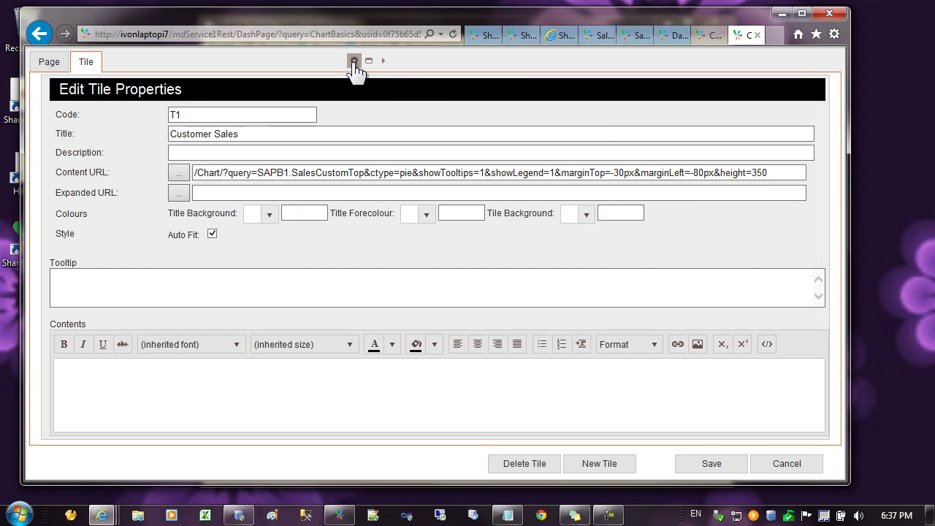
left_click(217, 175)
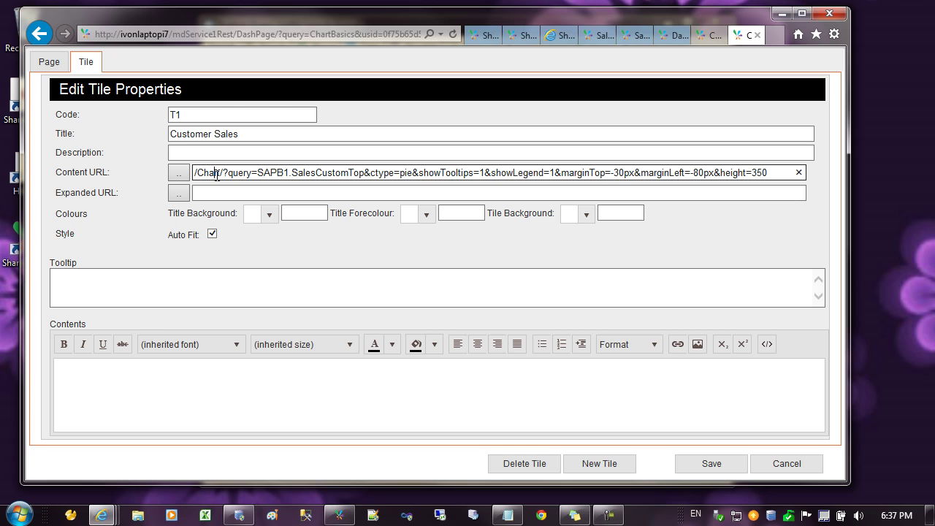
left_click(180, 178)
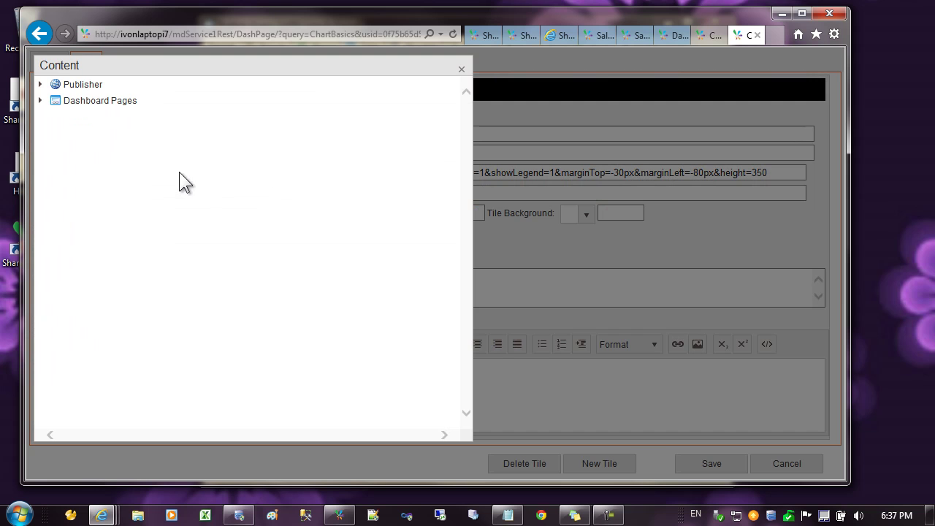
Expand Publisher > SAPB1 > SalesCustomTop > Without Prompts > Charts to view the chart types
left_click(40, 85)
scroll(148, 242, "down", 15)
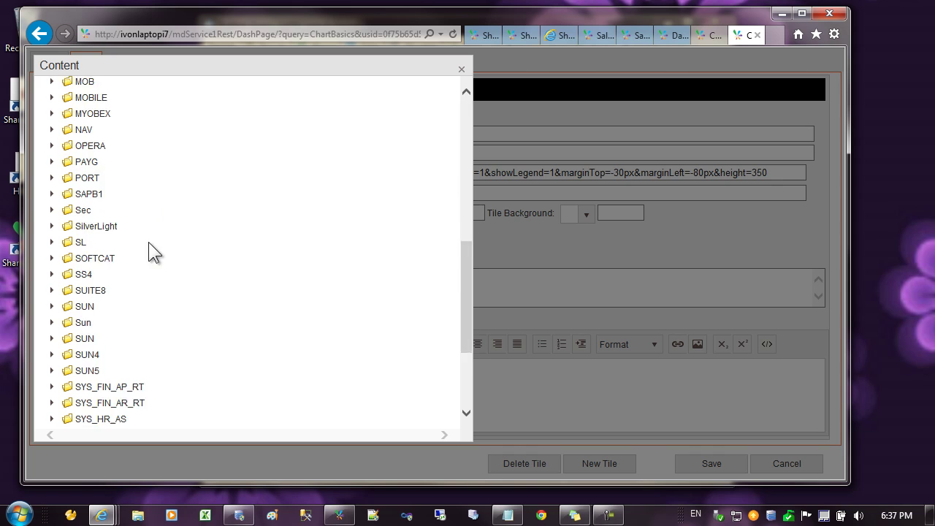
scroll(63, 310, "up", 5)
left_click(53, 193)
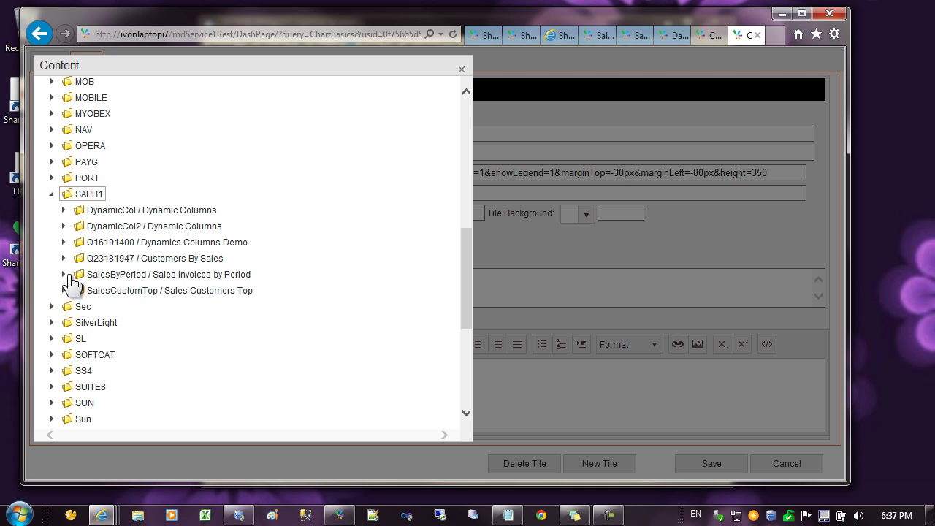
left_click(68, 290)
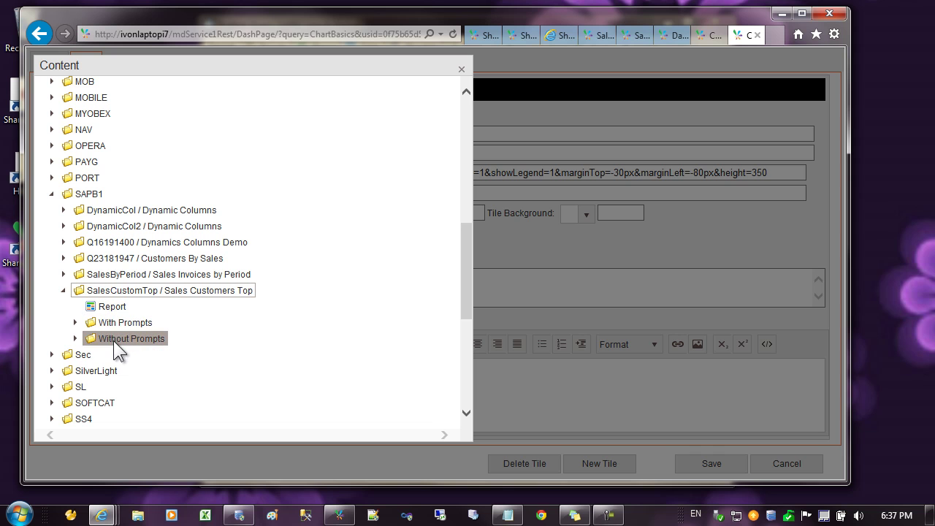
left_click(76, 339)
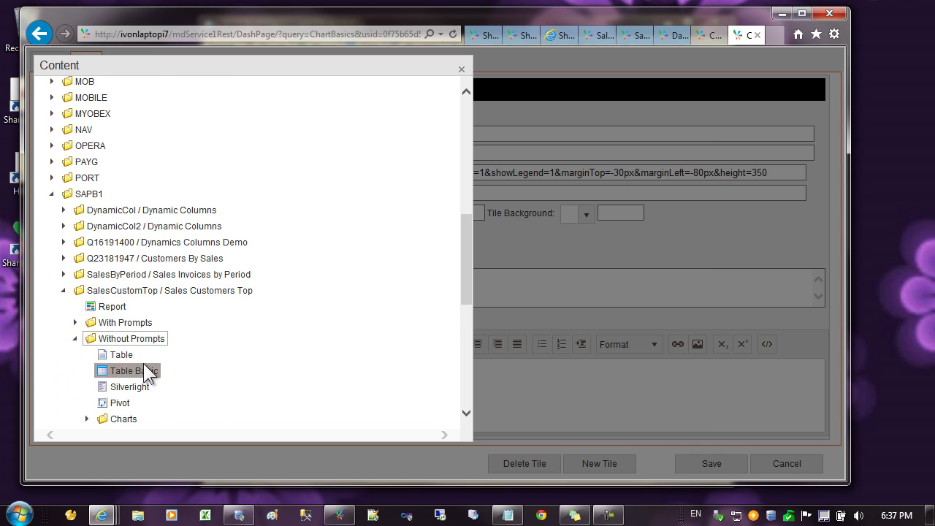
scroll(143, 363, "down", 3)
left_click(87, 259)
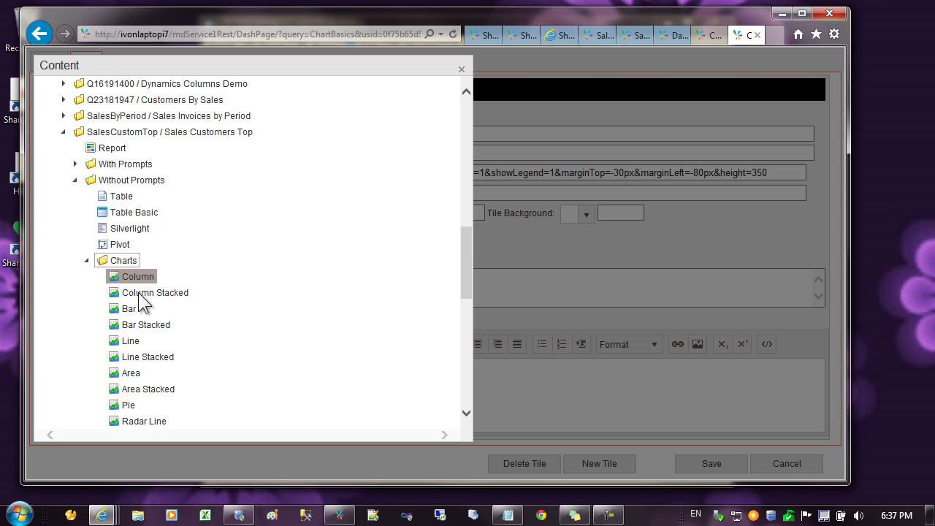
scroll(134, 306, "down", 3)
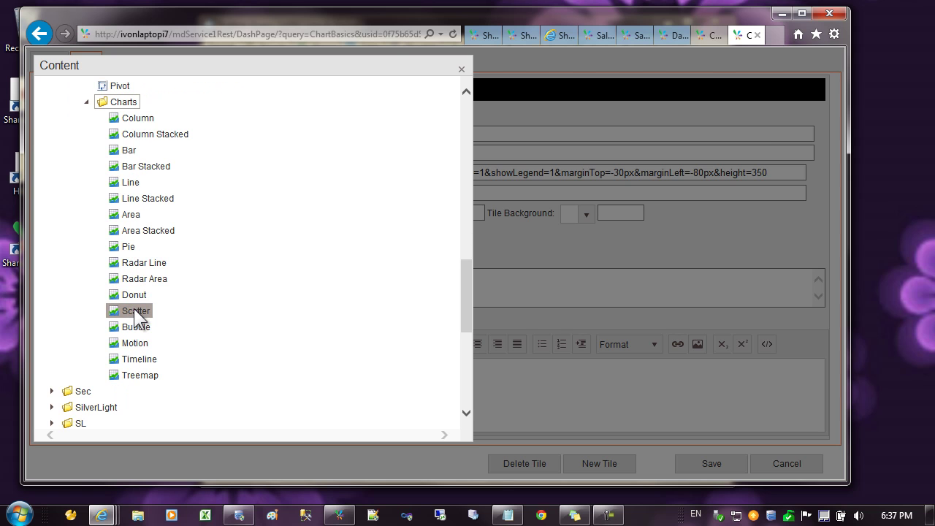
Remove the chart display parameters from the tile's Content URL
key("Escape")
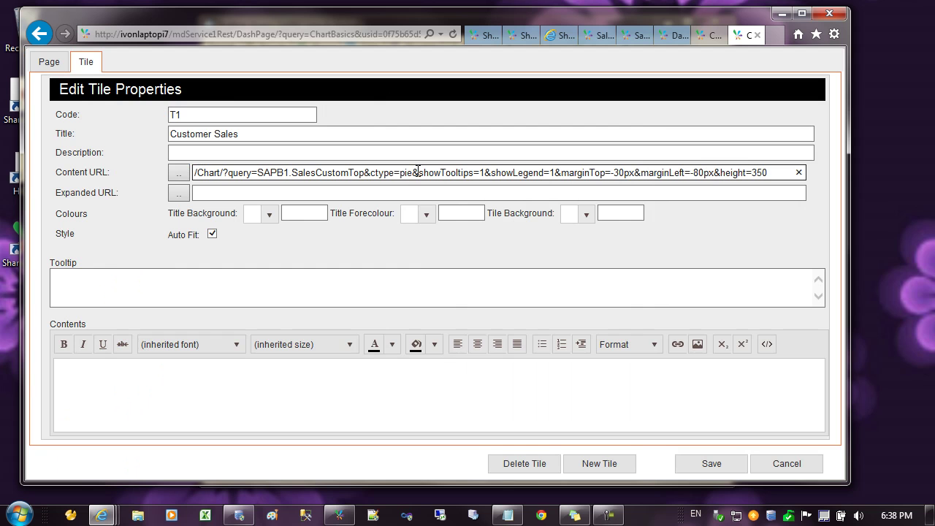
left_click_drag(420, 173, 743, 175)
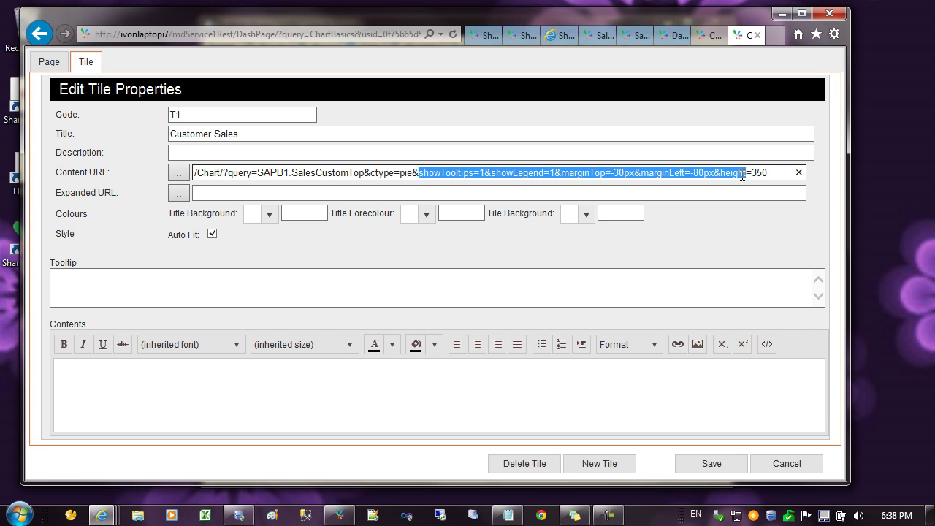
left_click(591, 173)
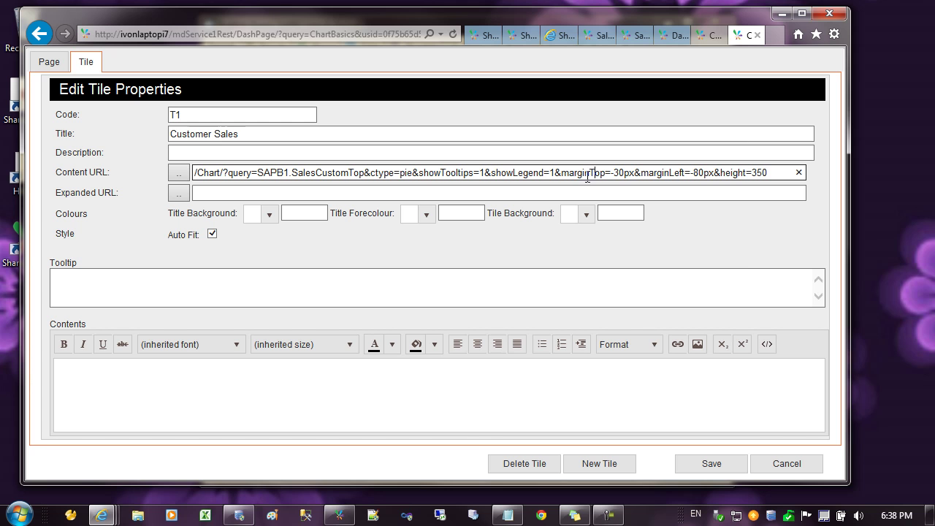
Check the SalesByPeriod Chart settings, then select the URL's legend and margin parameters
left_click(349, 517)
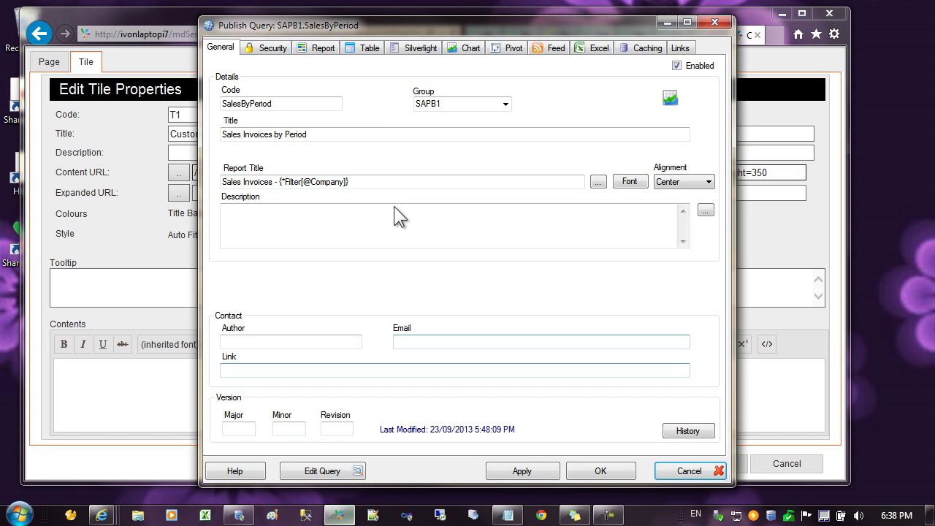
left_click(458, 45)
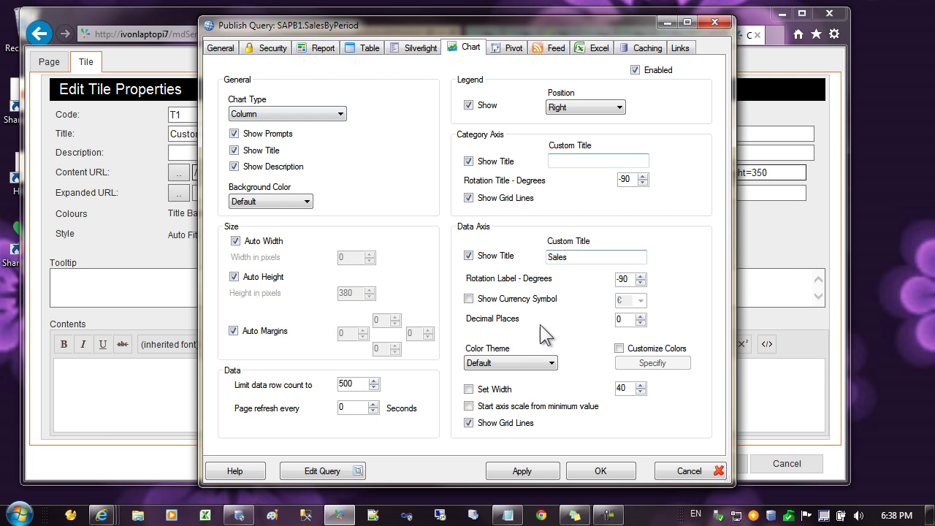
key("alt+Tab")
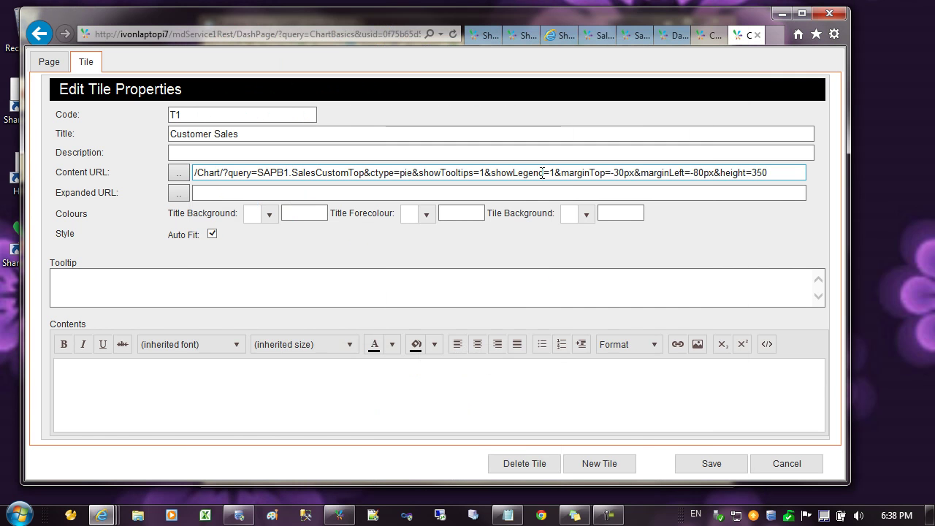
left_click_drag(516, 172, 685, 177)
Look up marginLeft and ctype=barhorz in the REST Service Help Chart reference
left_click(484, 36)
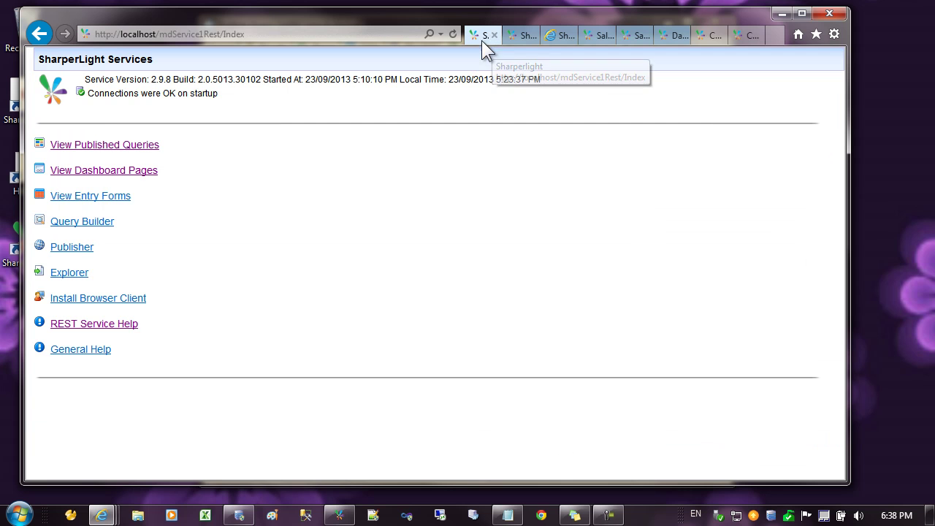
left_click(110, 325)
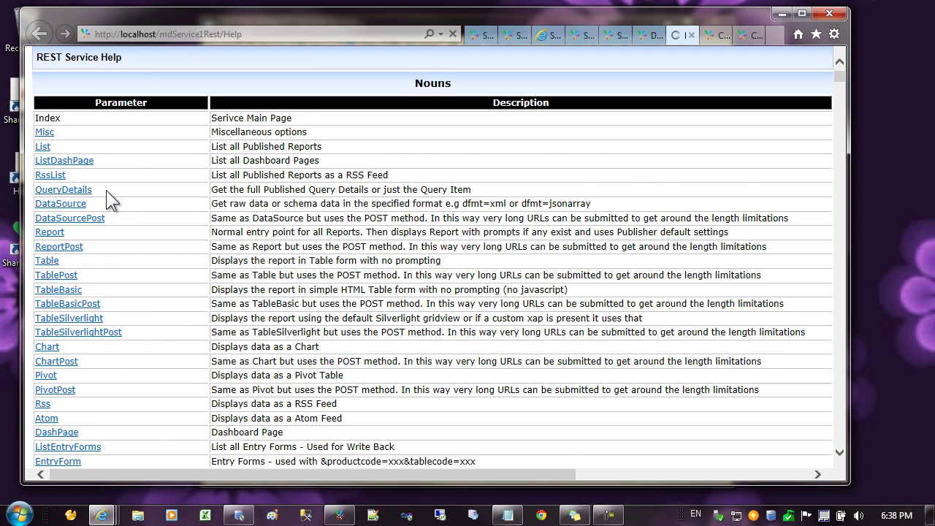
left_click(50, 348)
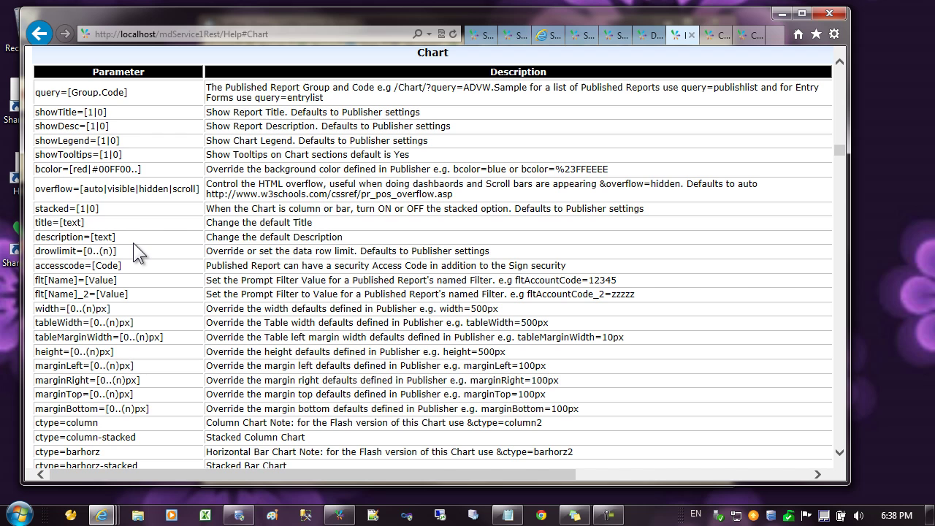
scroll(133, 243, "down", 3)
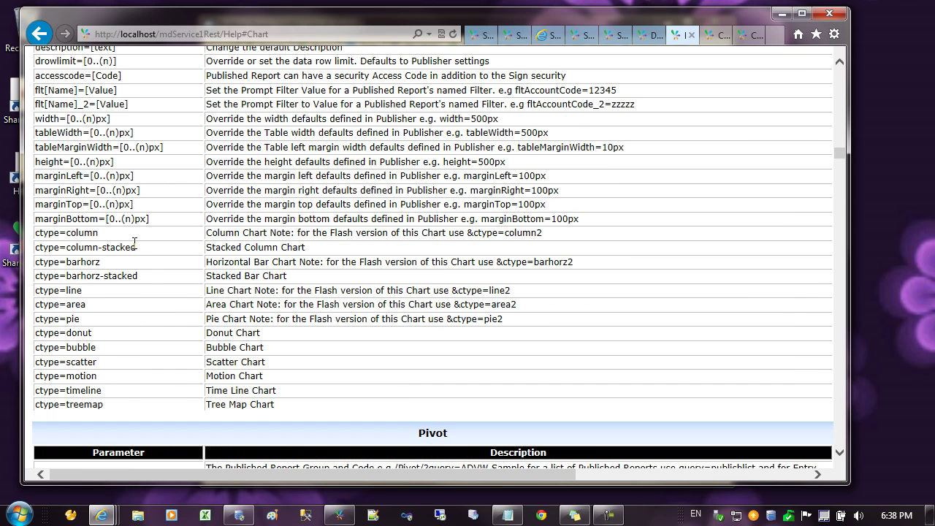
double_click(81, 179)
left_click_drag(80, 178, 123, 223)
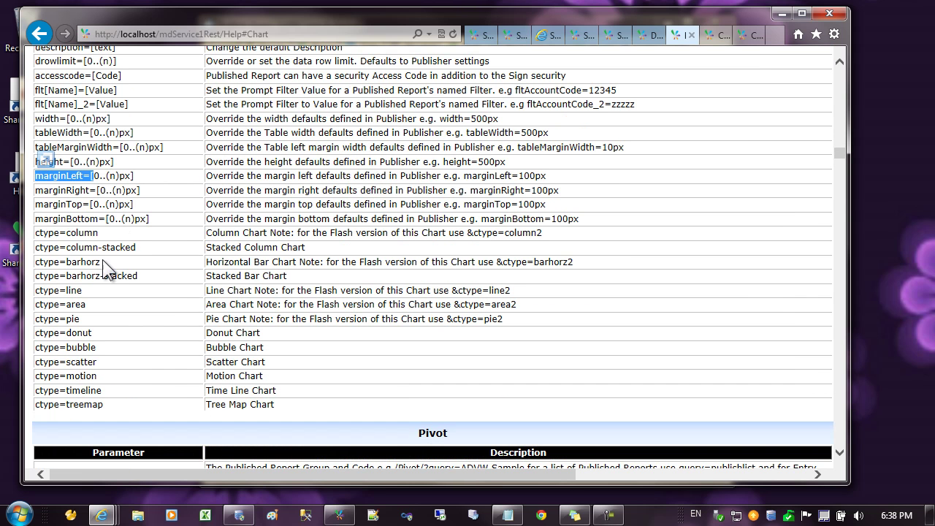
double_click(92, 264)
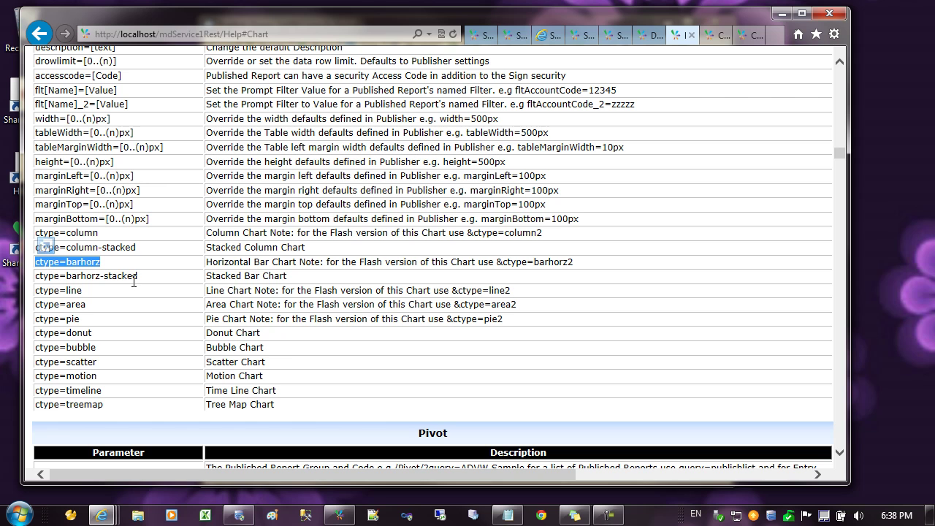
left_click(751, 38)
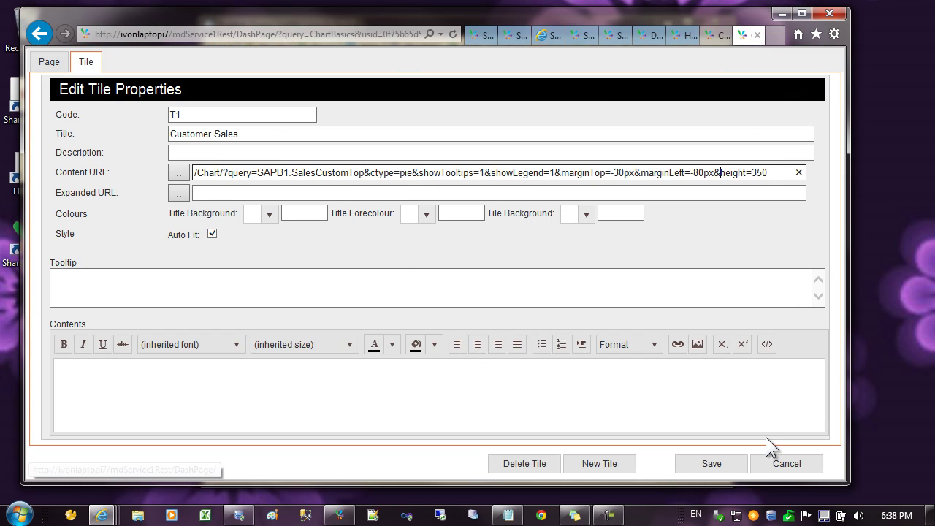
Save the Customer Sales tile, then change the Chart Flash tile's URL from ctype=pie2 to ctype=column
left_click(719, 466)
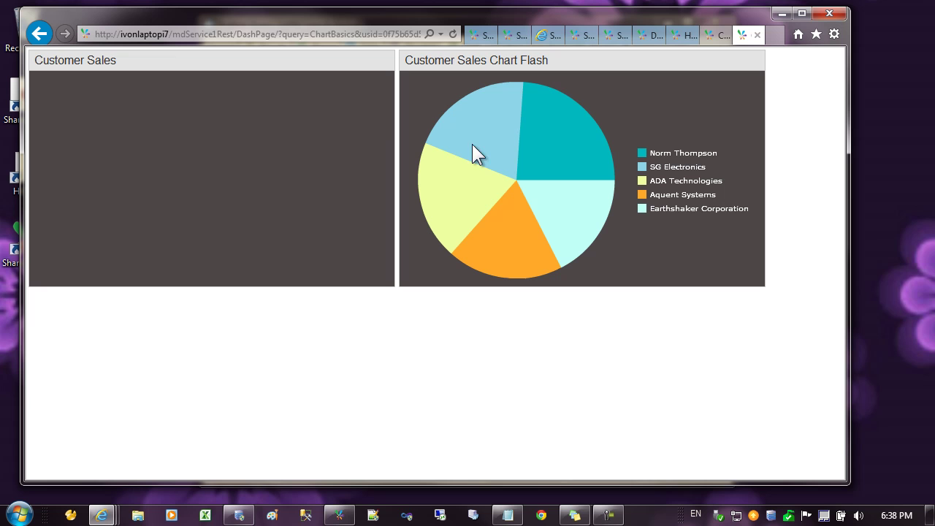
mouse_move(154, 149)
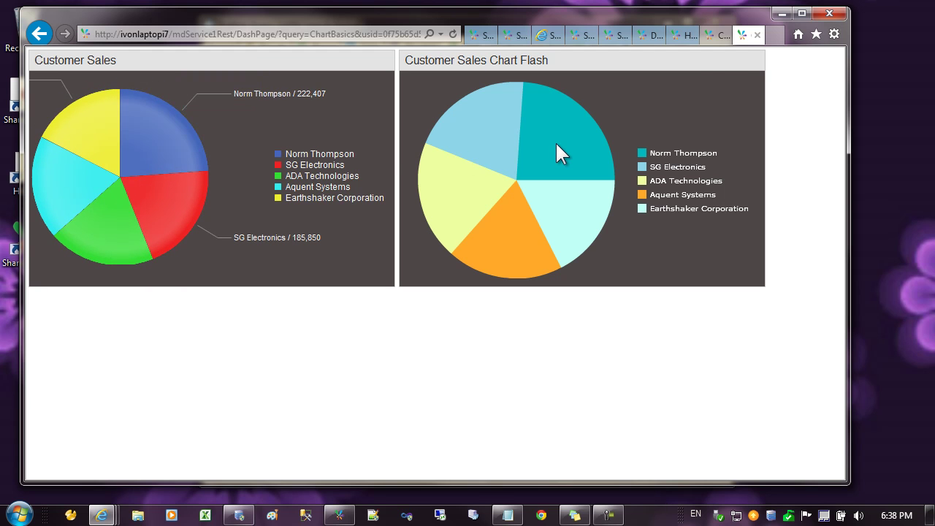
left_click(724, 61)
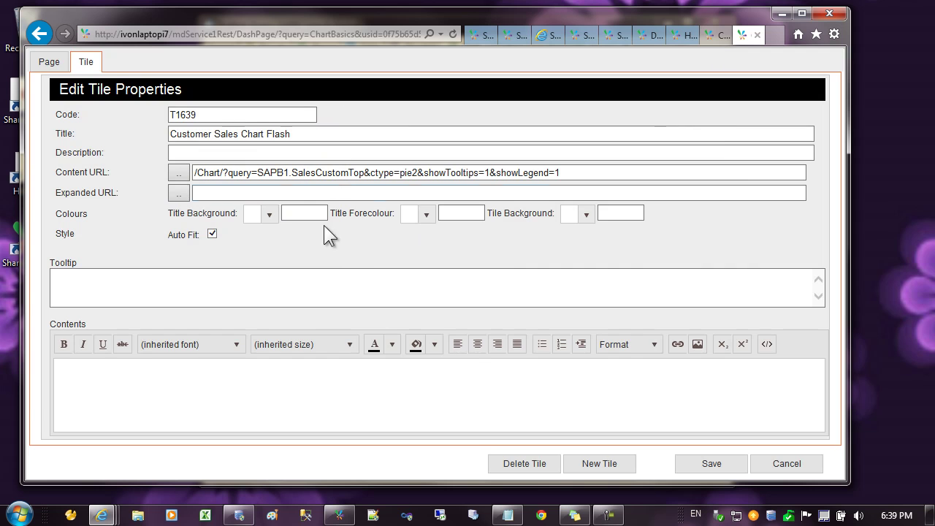
left_click(416, 172)
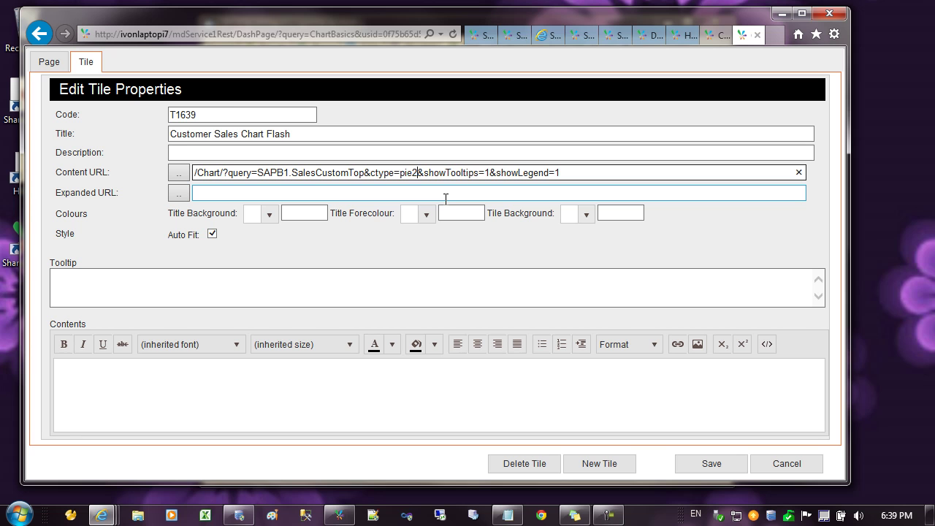
key("BackSpace")
key("BackSpace")
key("BackSpace")
key("BackSpace")
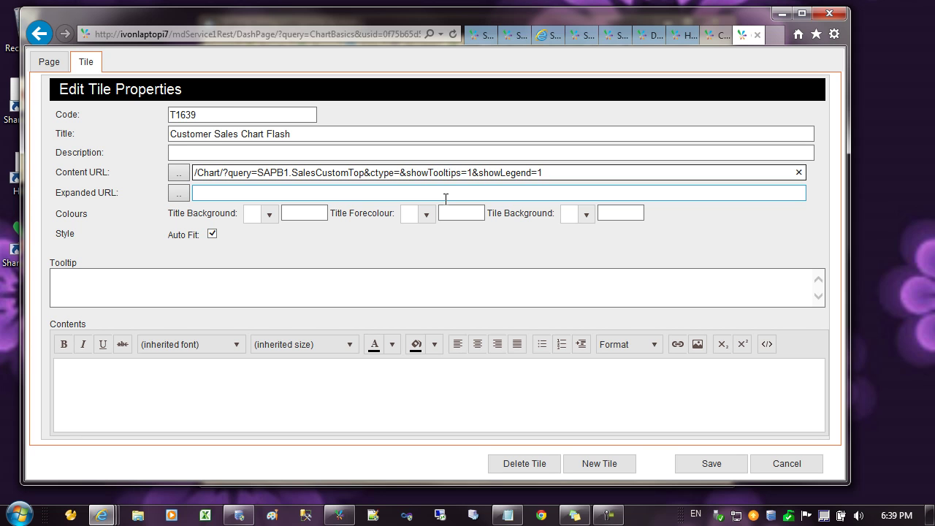
type("column")
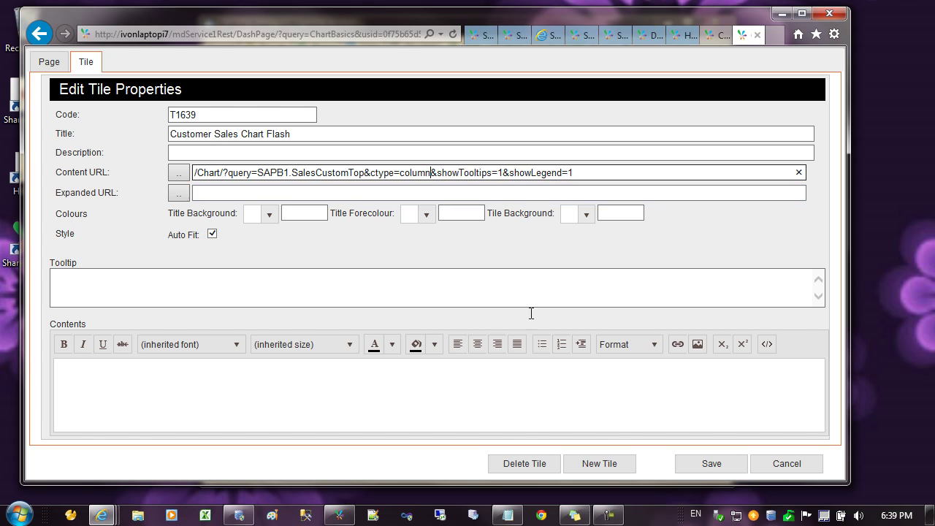
left_click(712, 466)
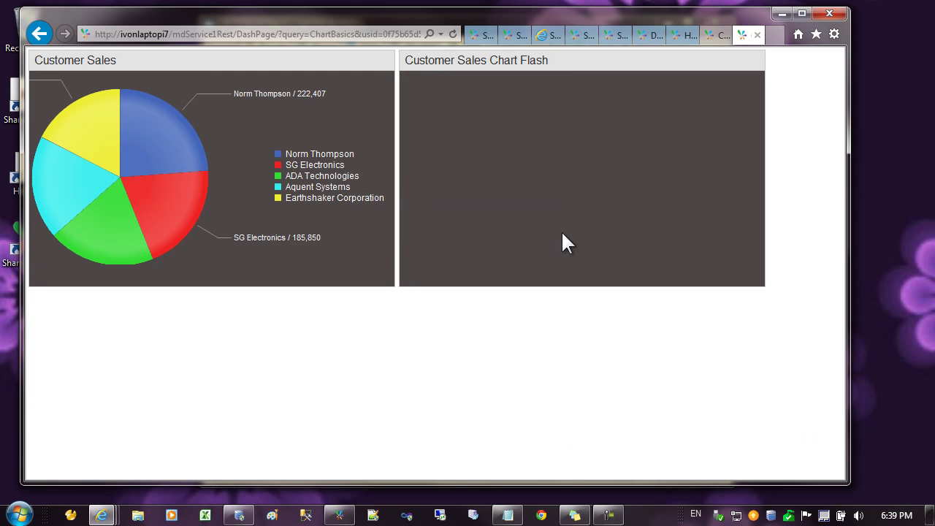